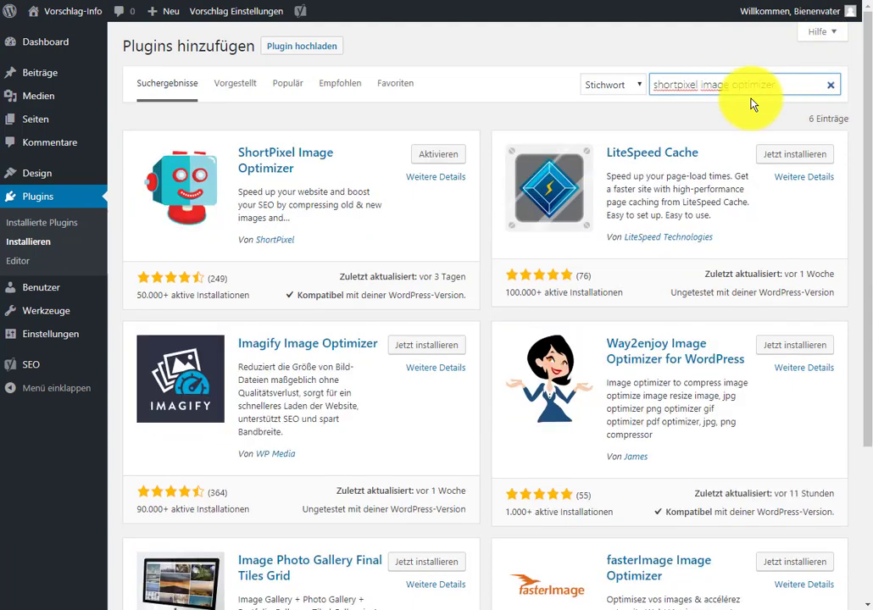
# - Search the plugin directory for "shortpixel image optimizer", "post types order" and "add from server"
pyautogui.write('optimizer')
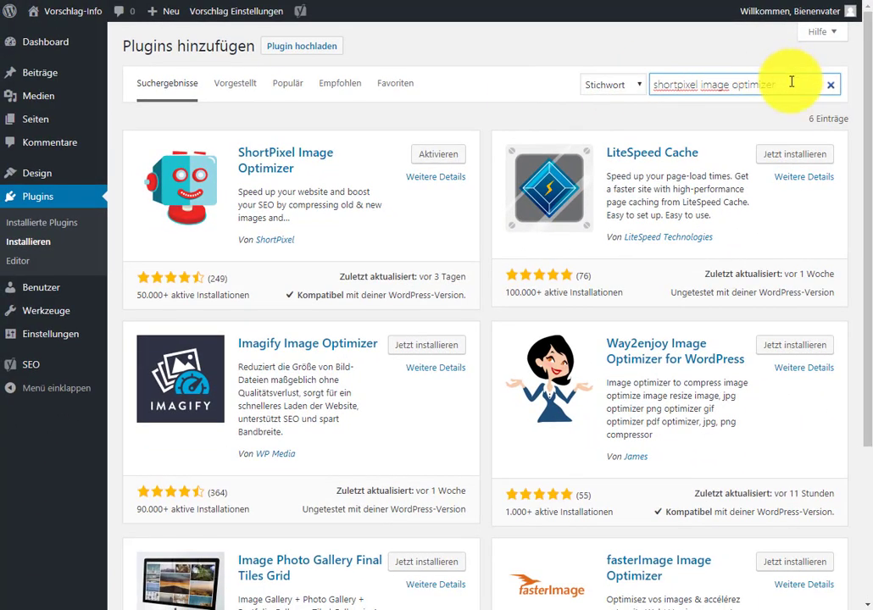
pyautogui.hotkey('ctrl', 'a')
pyautogui.press('BackSpace')
pyautogui.write('post types order')
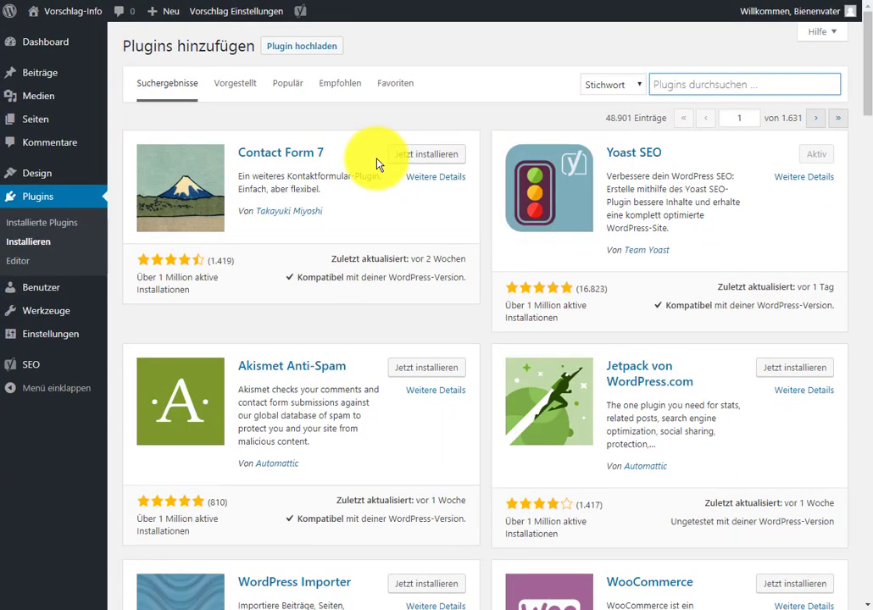
pyautogui.write('add from server')
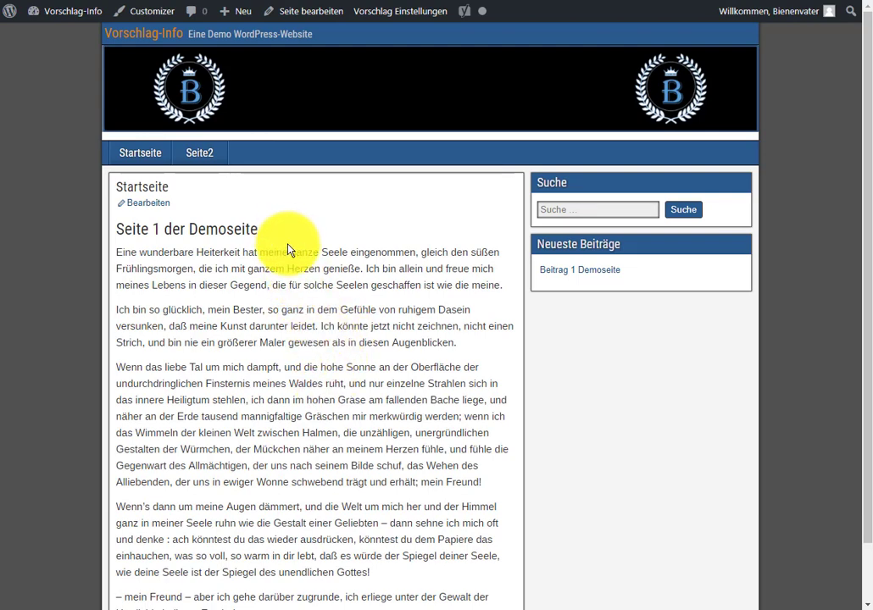
# - Open the Startseite page for editing and upload berlin.png from the Temp folder for placement at the end of the second paragraph
pyautogui.click(309, 15)
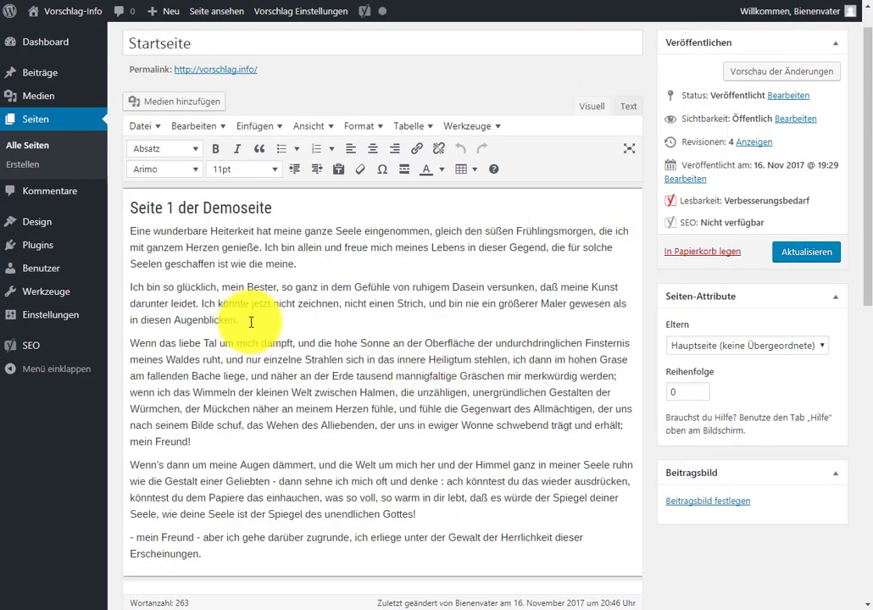
pyautogui.click(272, 320)
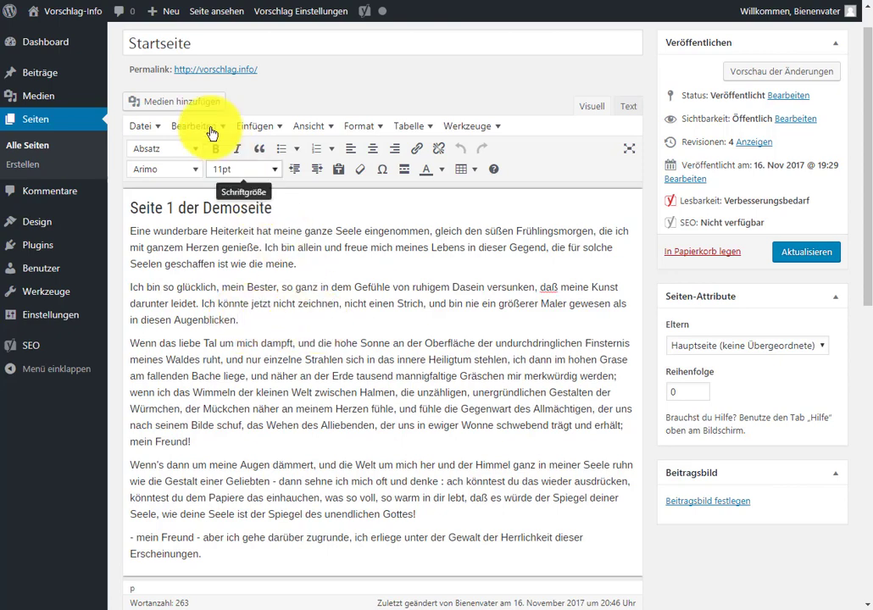
pyautogui.click(176, 102)
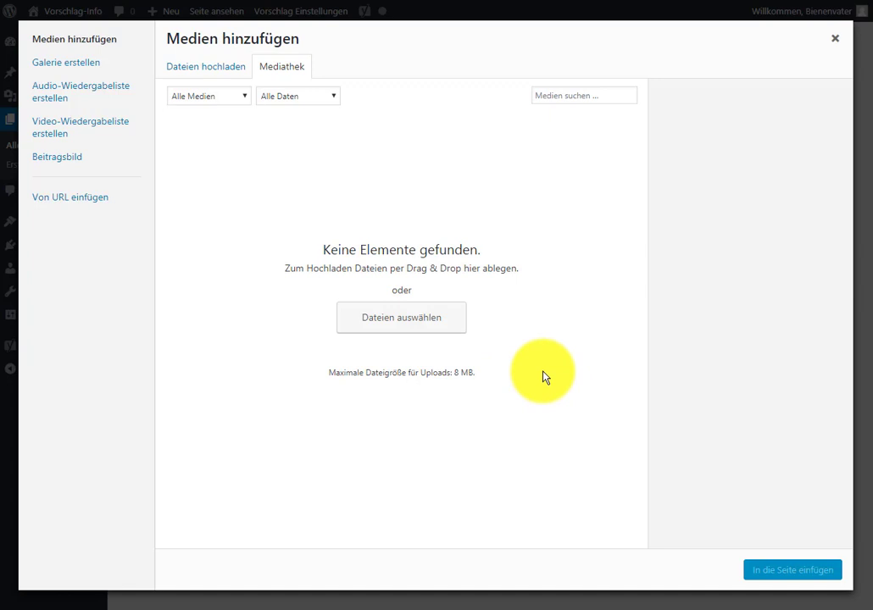
pyautogui.click(418, 322)
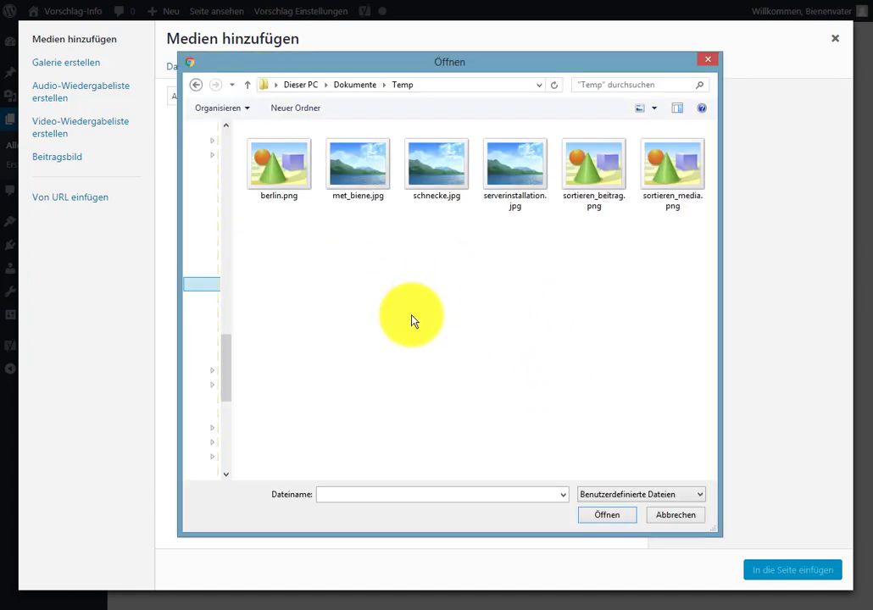
pyautogui.click(284, 169)
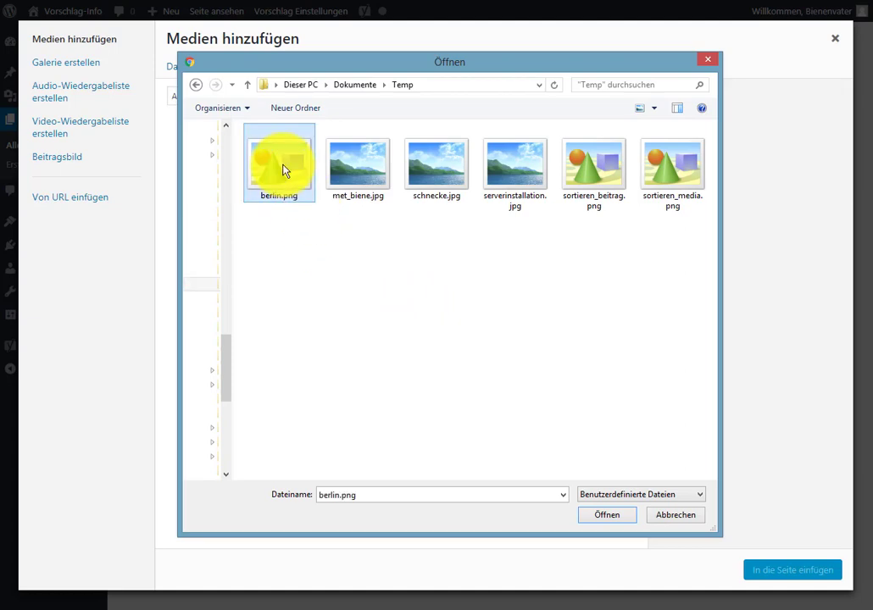
pyautogui.click(604, 516)
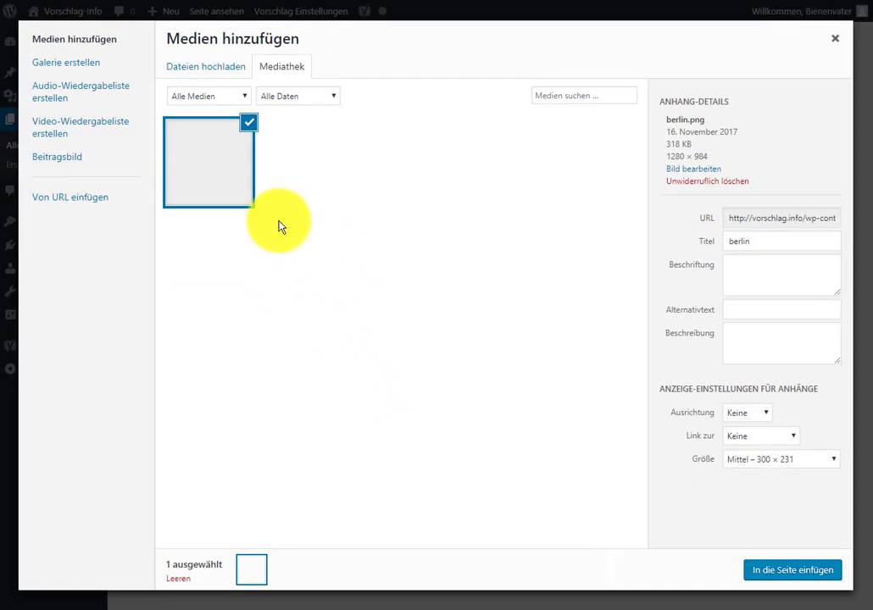
# - Give the berlin image the alternative text "Berliner Infoportal im Testaccount" and insert it into the page
pyautogui.click(736, 311)
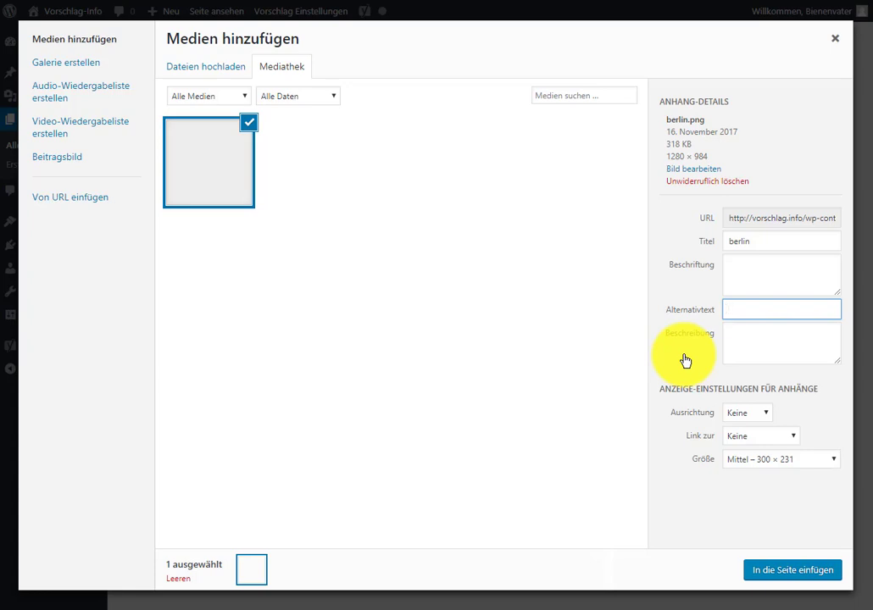
pyautogui.hotkey('ctrl', 'v')
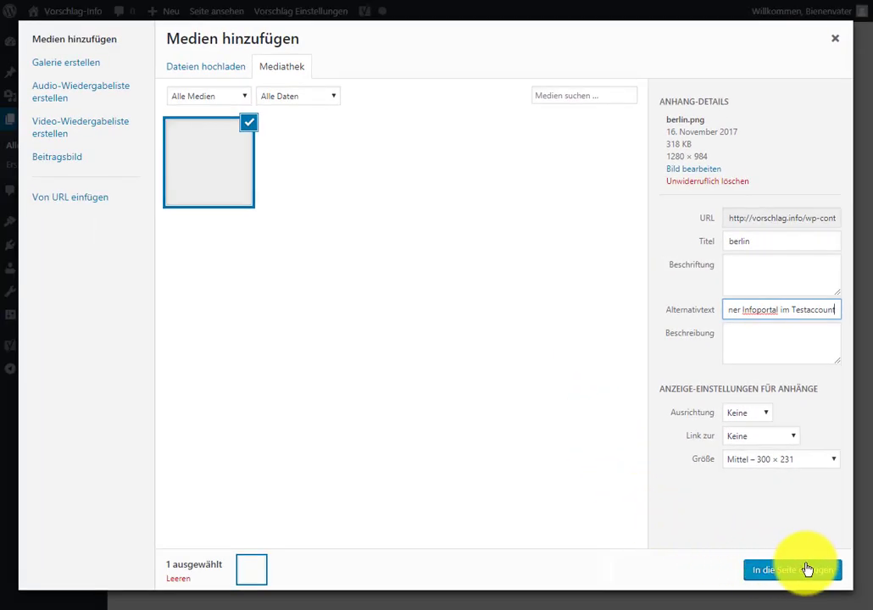
pyautogui.click(800, 577)
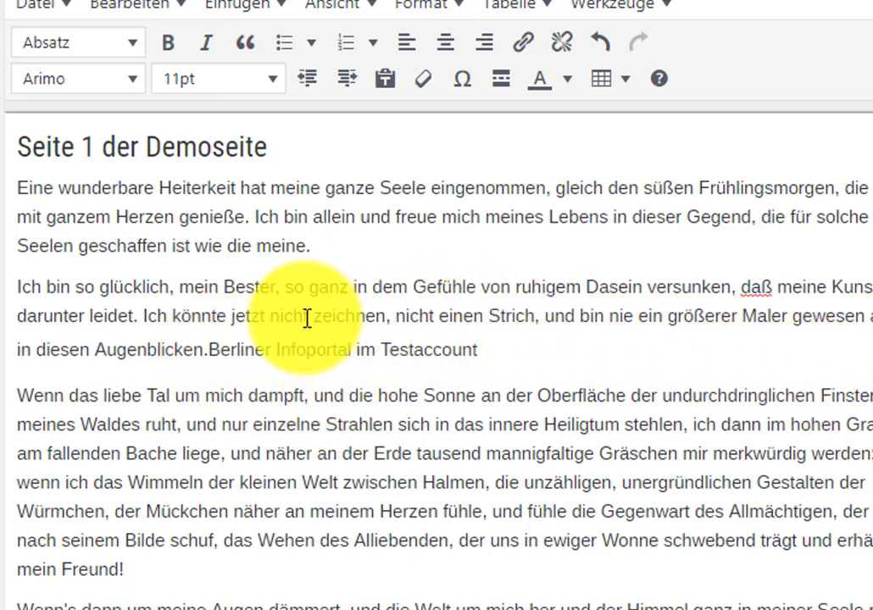
pyautogui.click(475, 354)
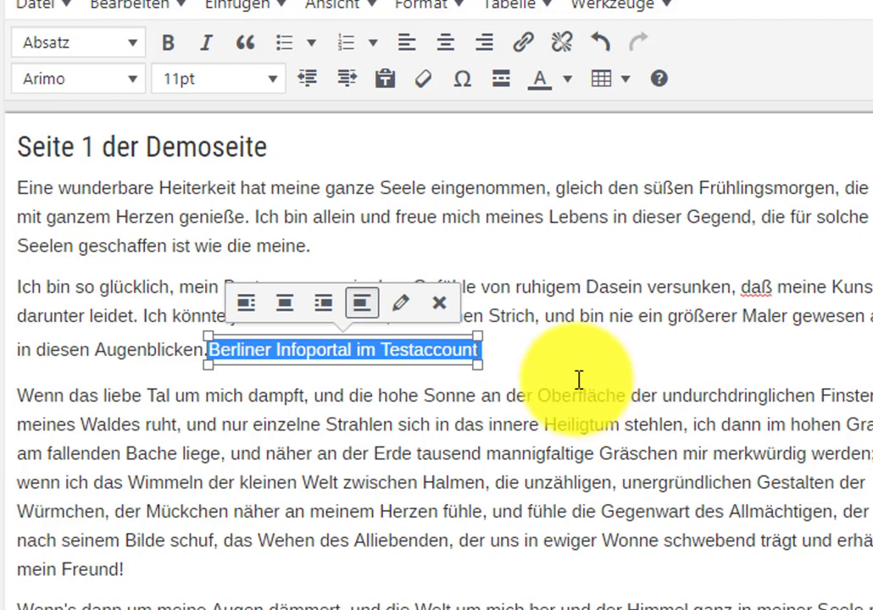
pyautogui.press('Up')
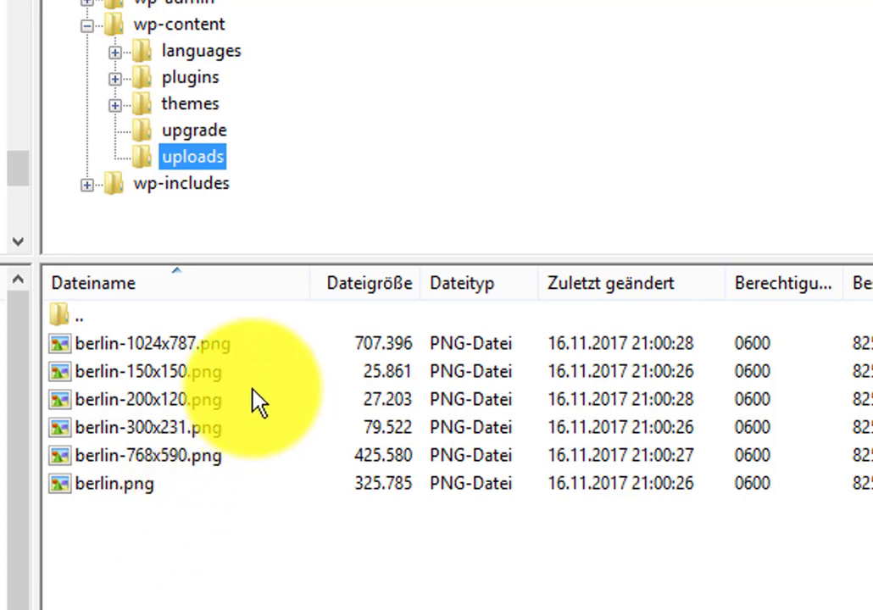
# - In the FTP client, set the server's uploads folder permissions to 755, including subdirectories and applying to all files and directories
pyautogui.rightClick(183, 171)
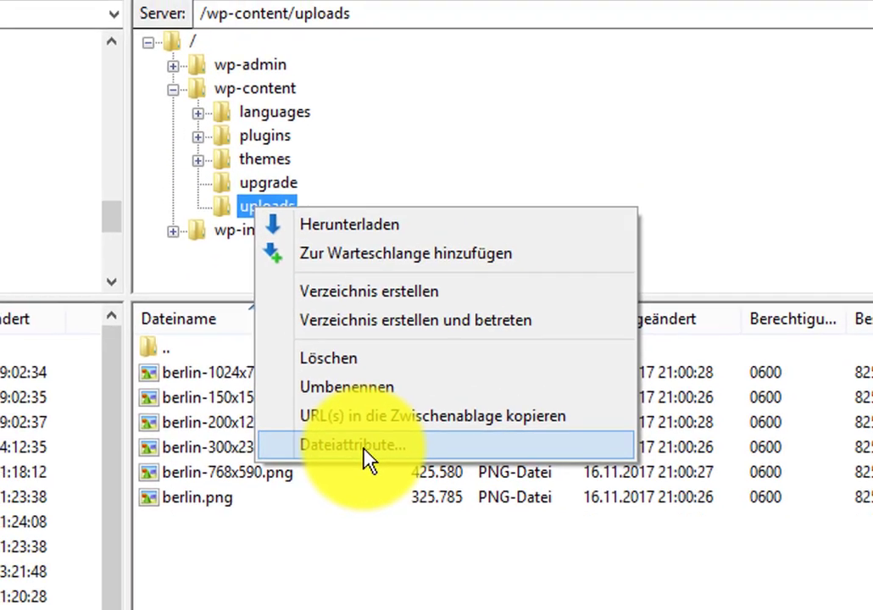
pyautogui.click(288, 425)
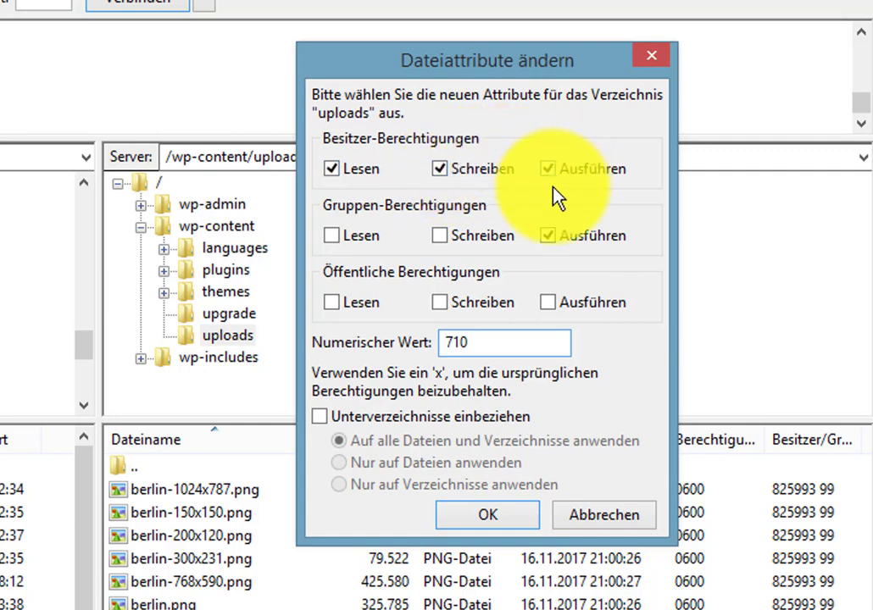
pyautogui.press('Delete')
pyautogui.write('55')
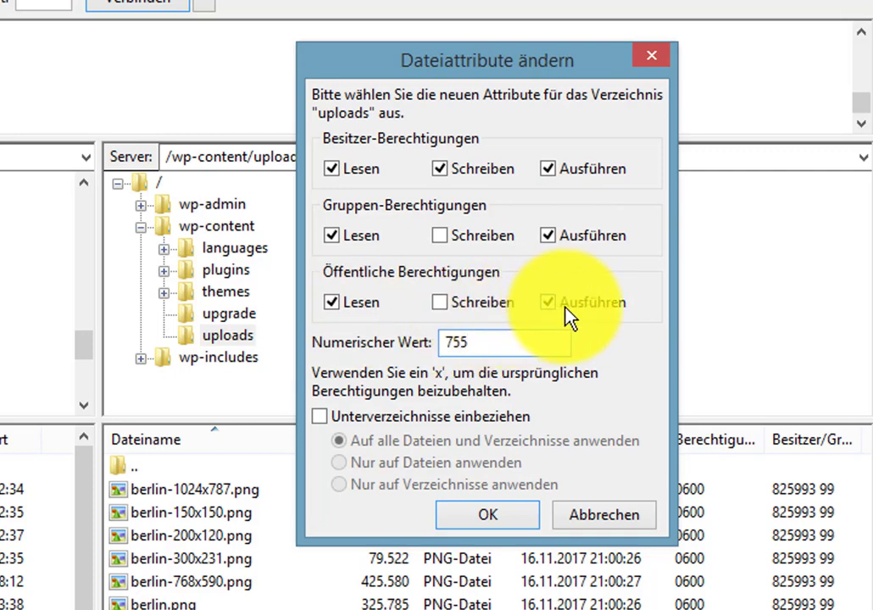
pyautogui.click(323, 417)
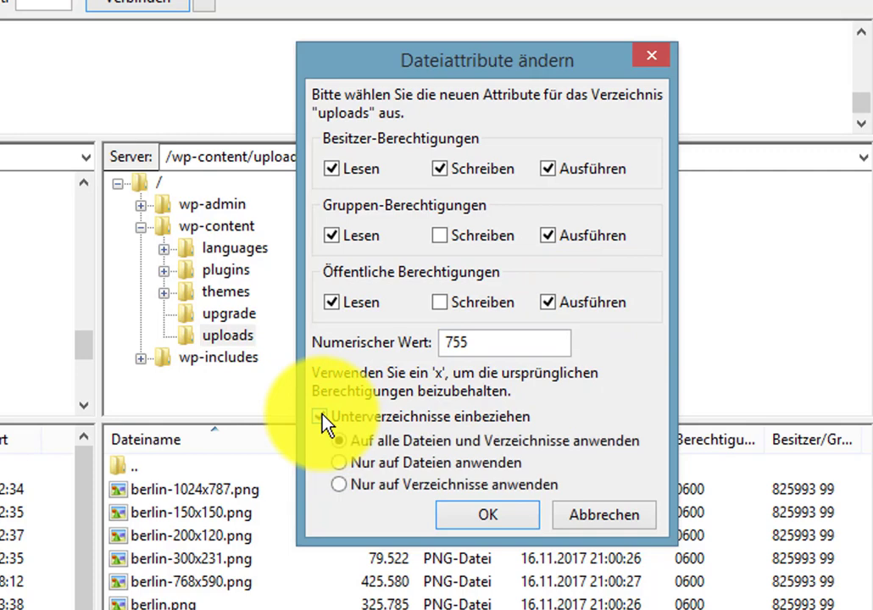
pyautogui.click(491, 515)
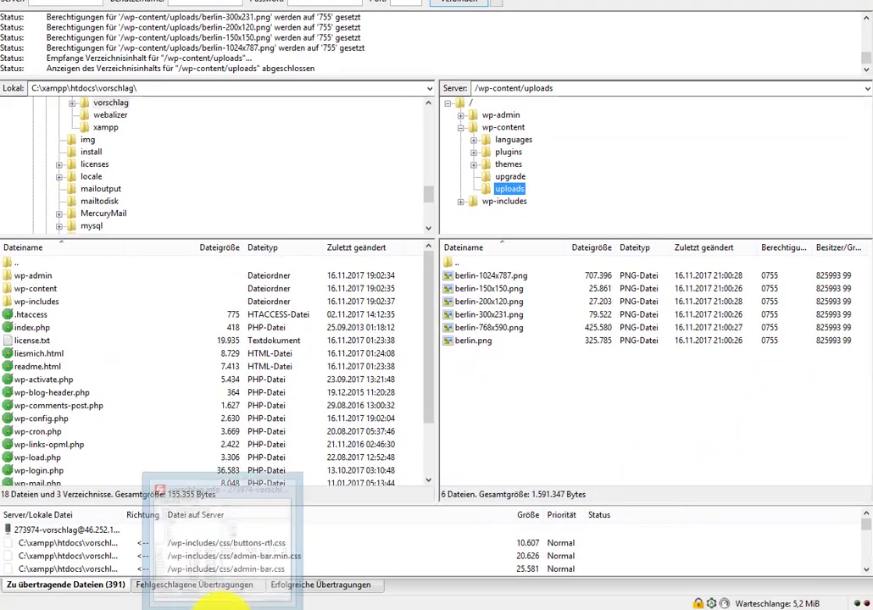
# - Switch back to the WordPress page editor and align the Berlin image to the right
pyautogui.click(222, 604)
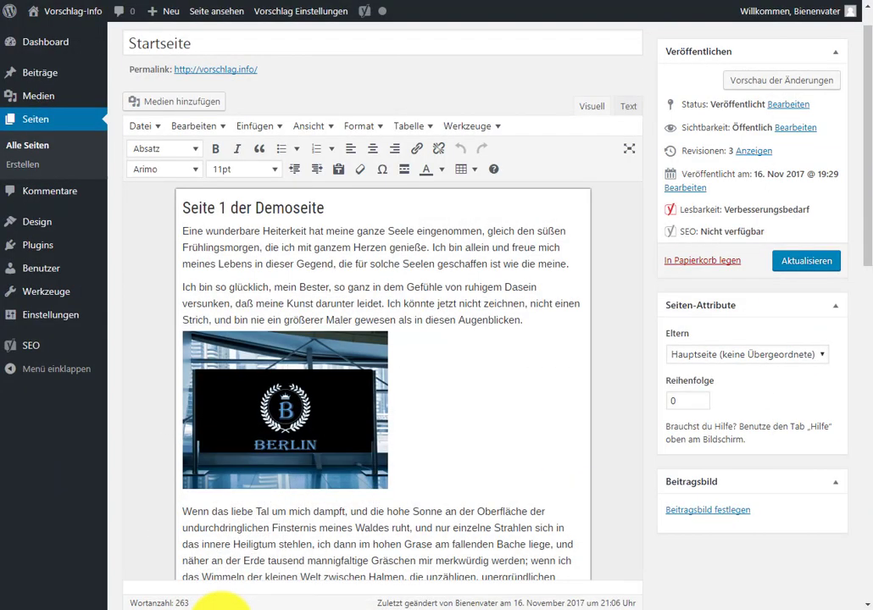
pyautogui.scroll(-2, 437, 458)
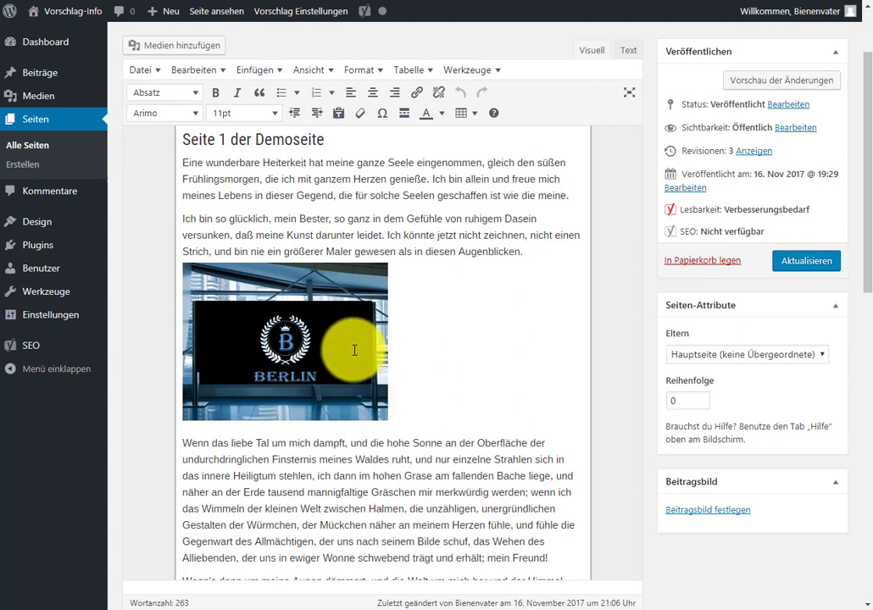
pyautogui.click(288, 341)
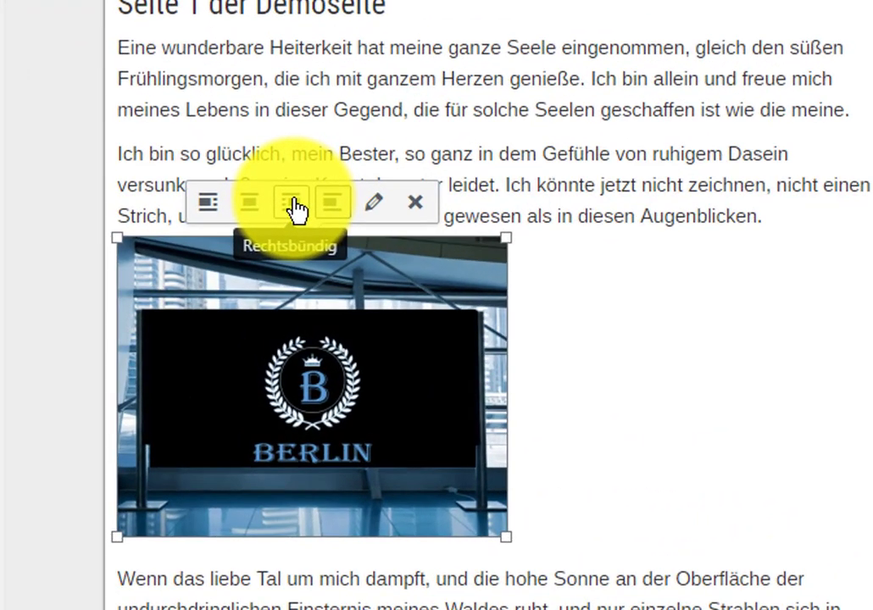
pyautogui.click(295, 206)
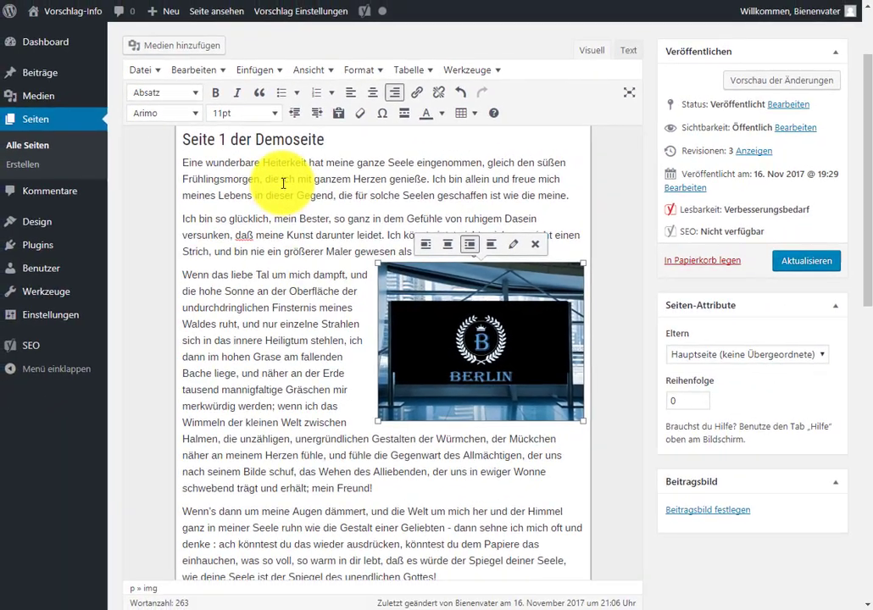
# - Justify the text of the body paragraphs on the Startseite page
pyautogui.click(283, 308)
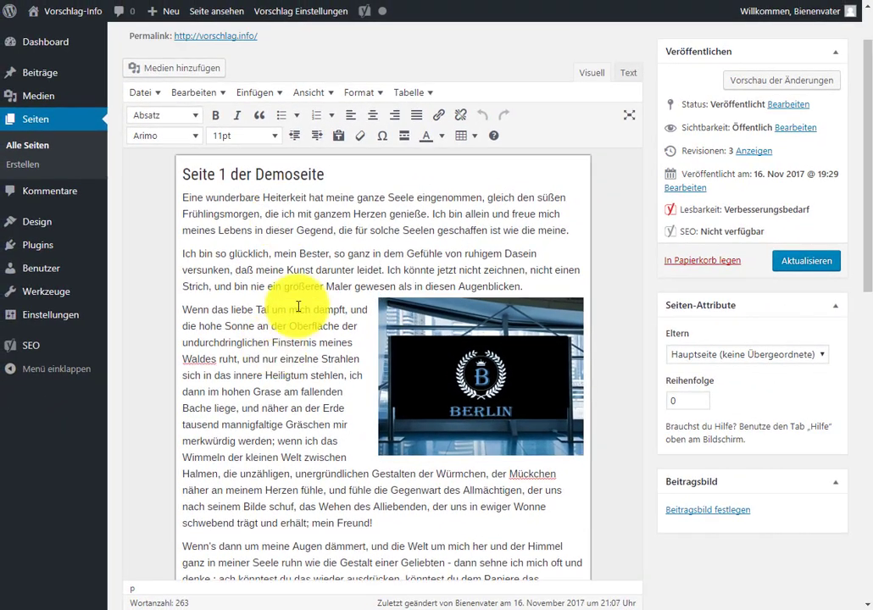
pyautogui.click(416, 115)
pyautogui.click(344, 257)
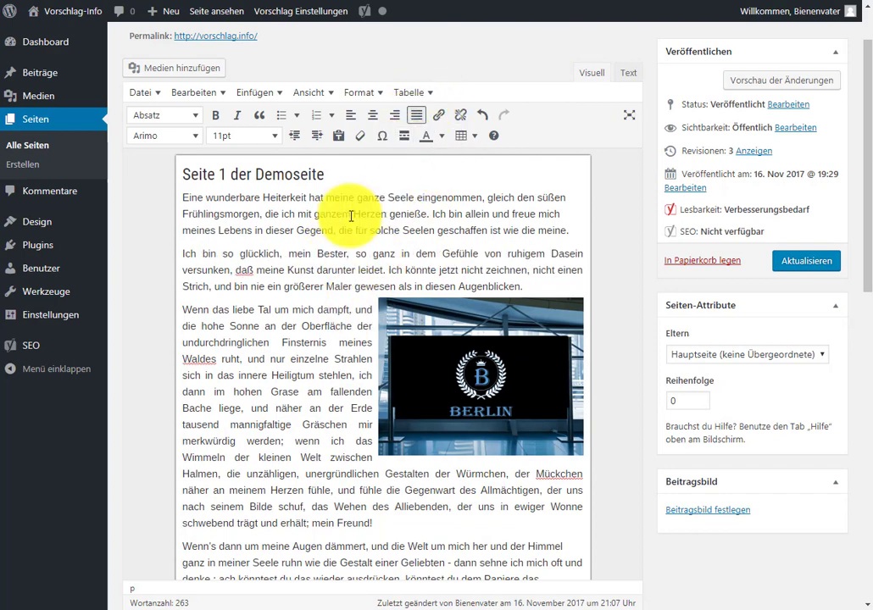
pyautogui.click(364, 563)
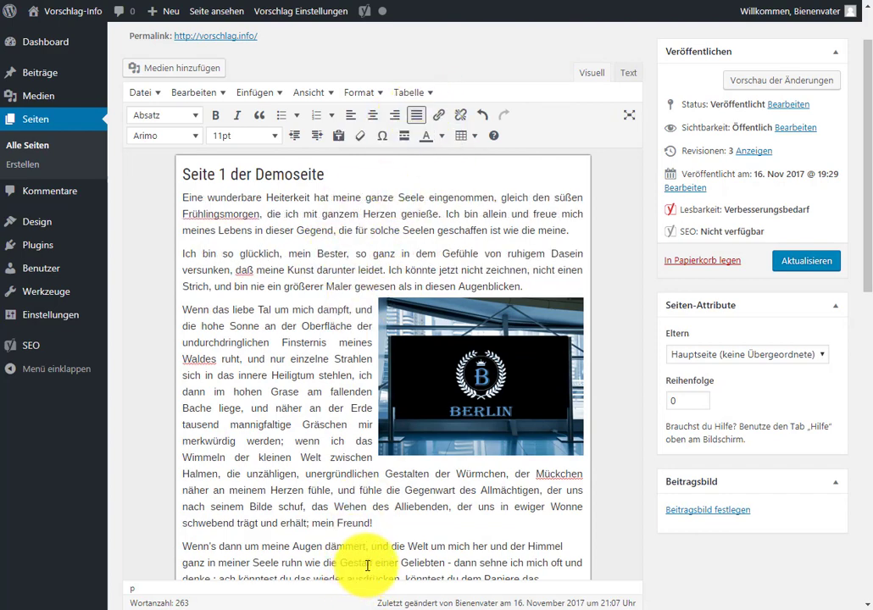
pyautogui.click(416, 114)
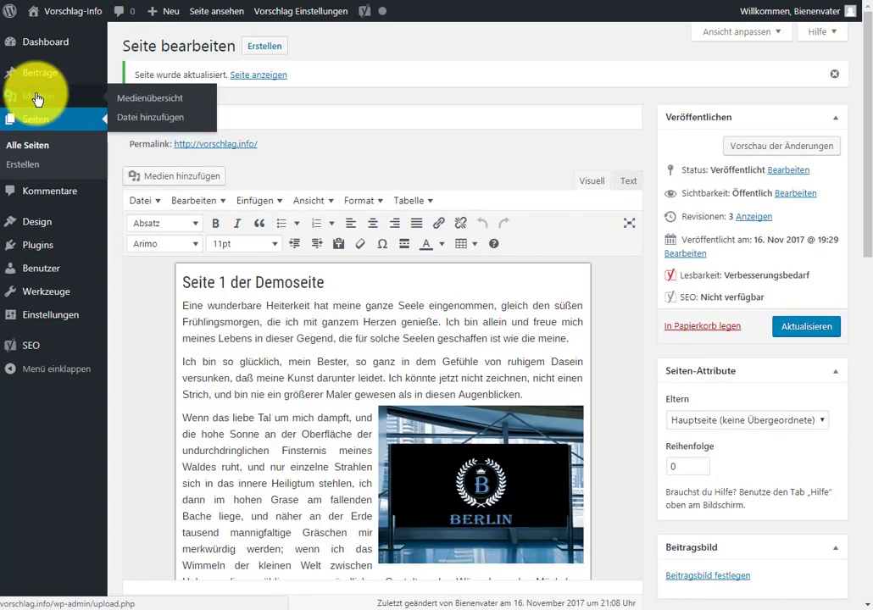
# - Detach the berlin image from Startseite in the media library and attach it to the Startseite page again
pyautogui.click(38, 98)
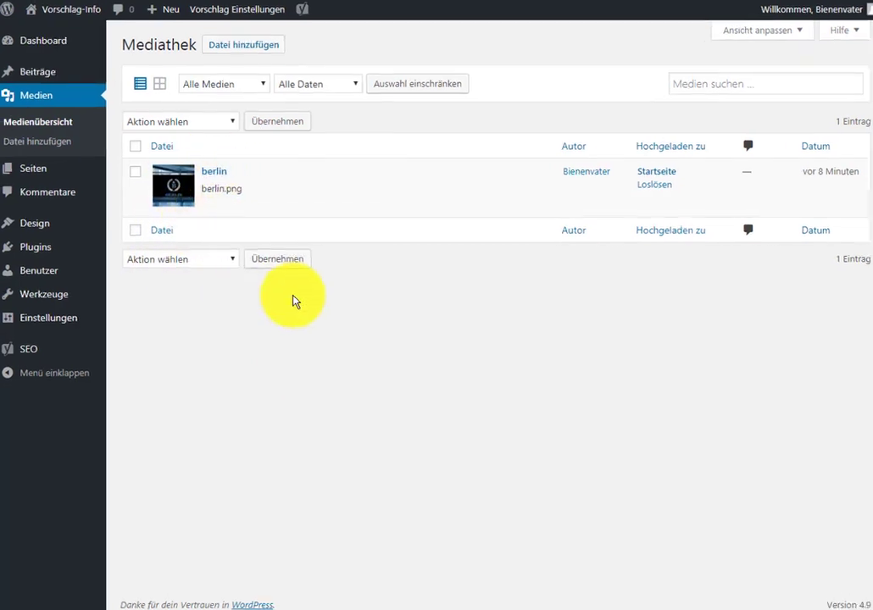
pyautogui.moveTo(347, 219)
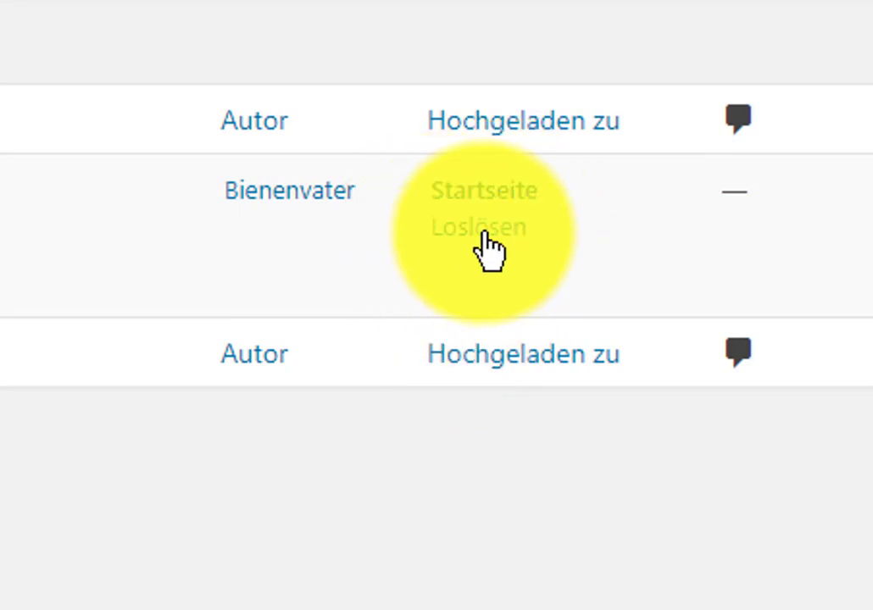
pyautogui.click(486, 241)
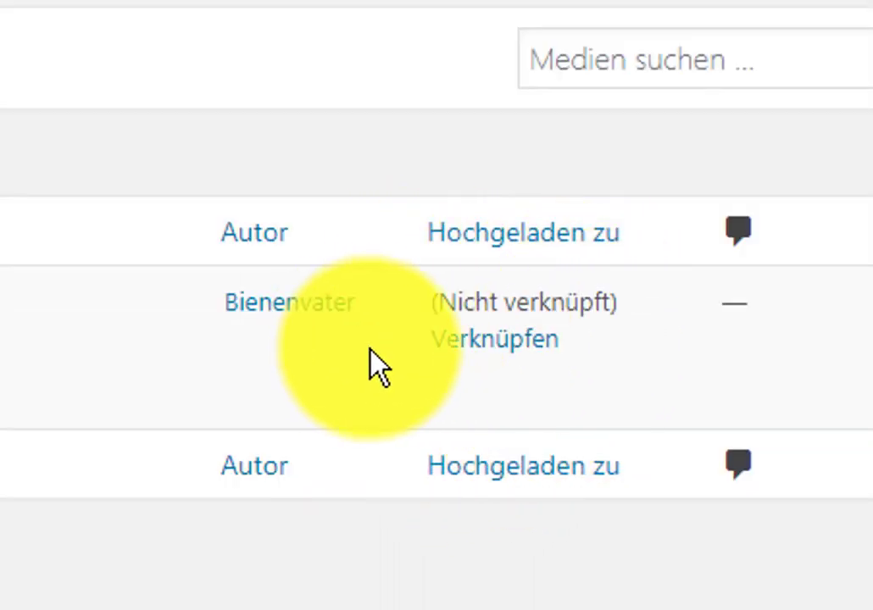
pyautogui.click(499, 341)
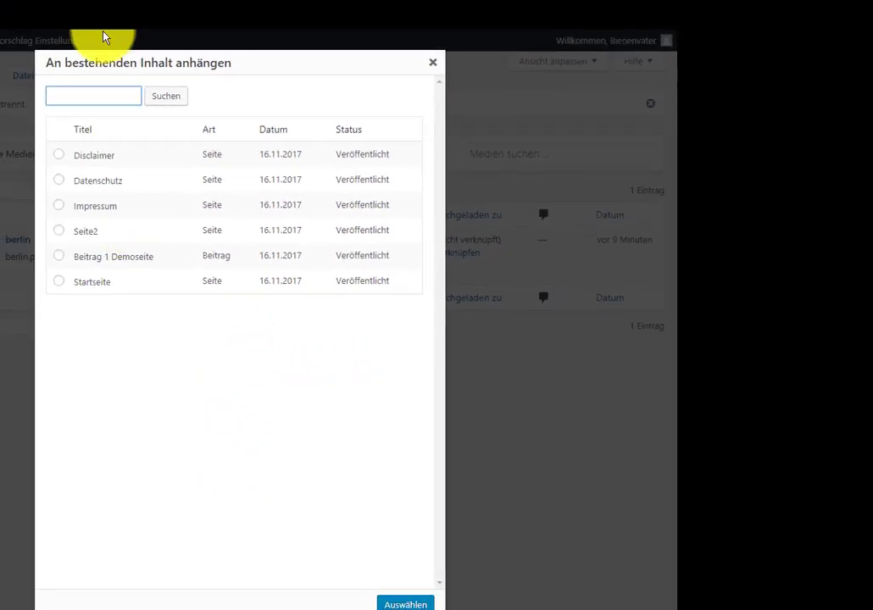
pyautogui.click(57, 282)
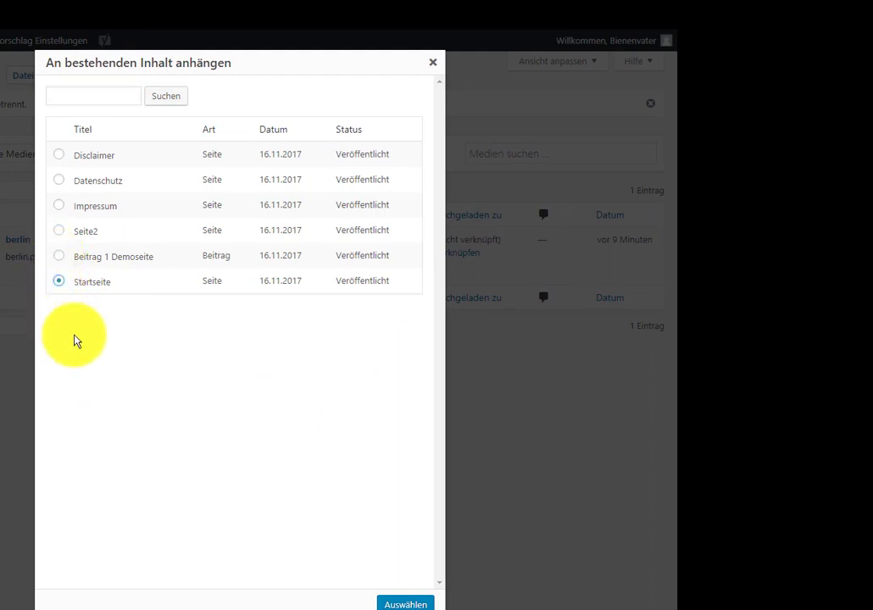
pyautogui.click(396, 604)
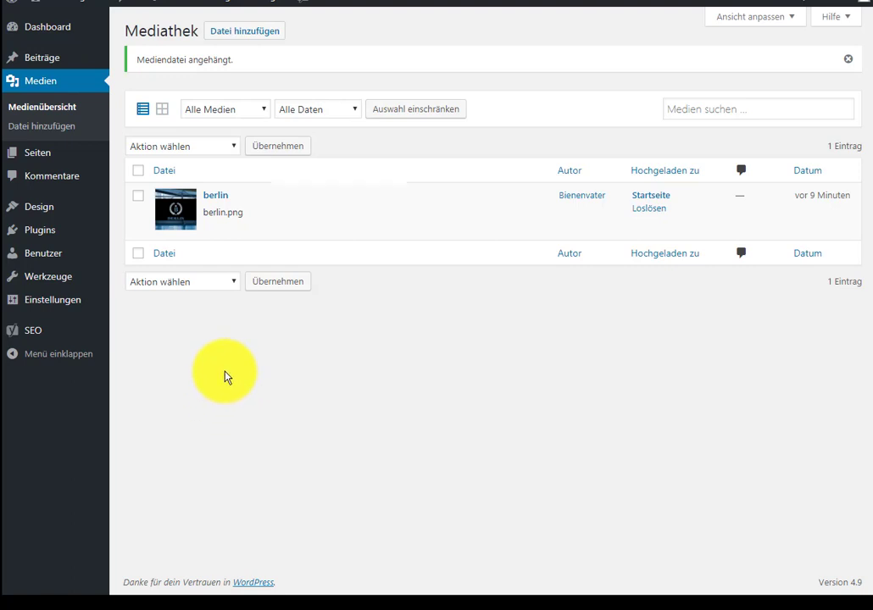
# - Activate the installed ShortPixel Image Optimizer plugin
pyautogui.click(34, 234)
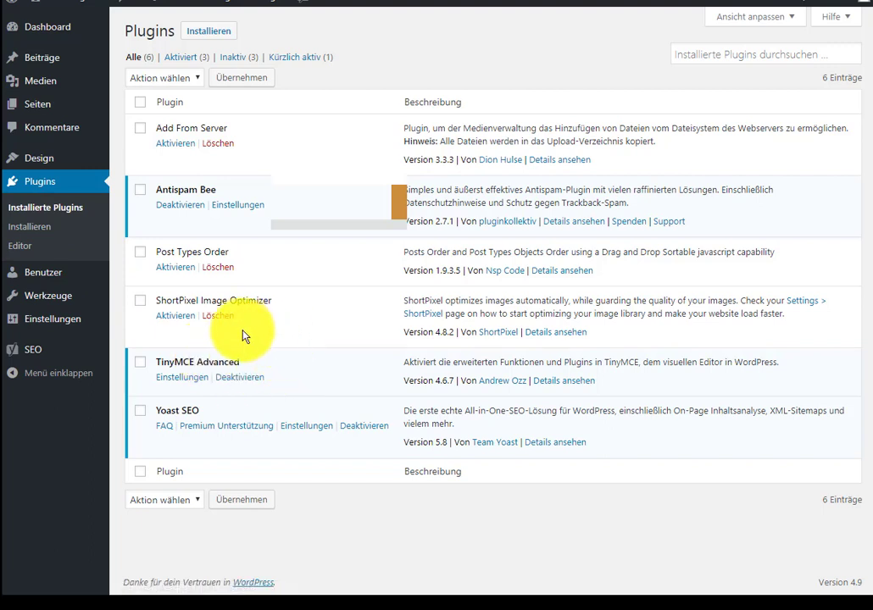
pyautogui.click(178, 318)
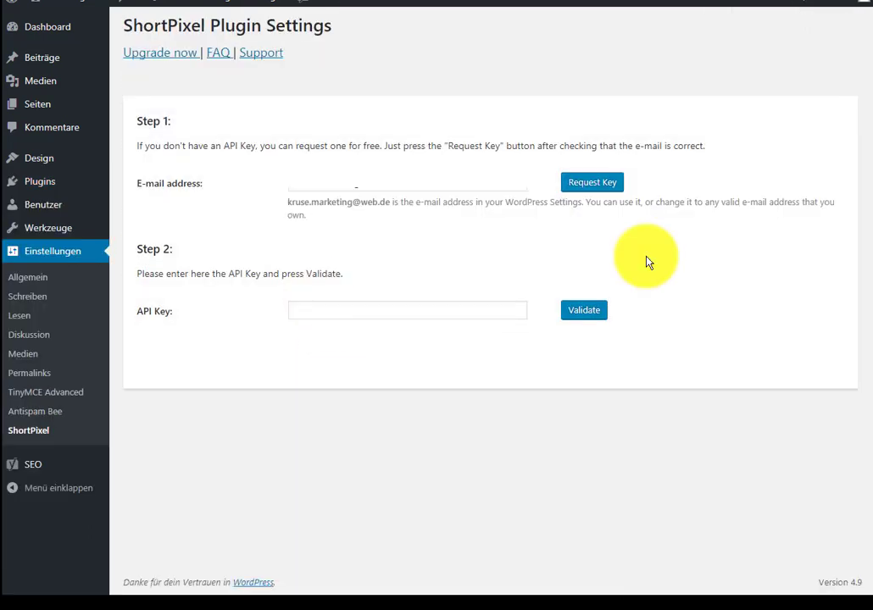
# - Request a free ShortPixel API key for the site's e-mail address and validate the API key
pyautogui.click(590, 184)
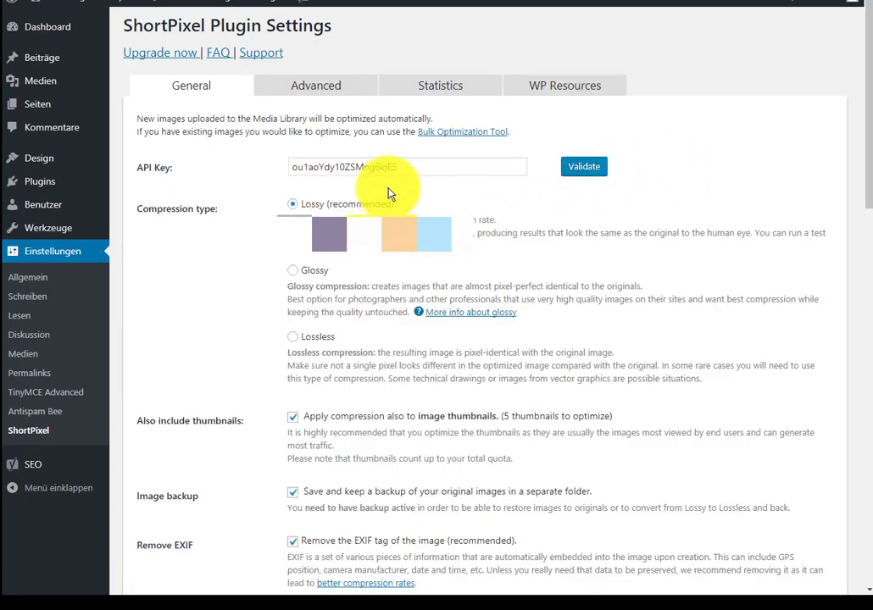
pyautogui.click(571, 167)
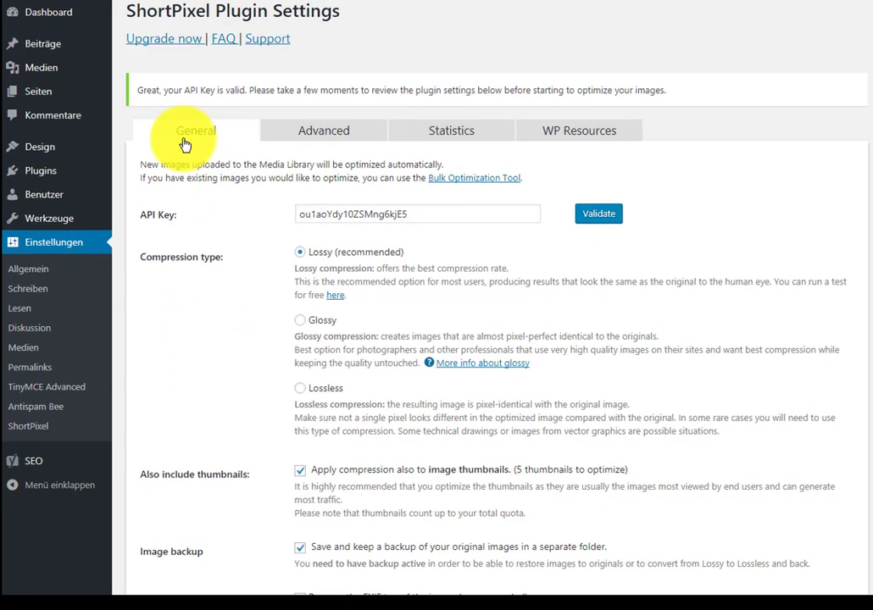
# - Save the ShortPixel settings with lossy compression and start the bulk optimization of the media library, including thumbnails
pyautogui.moveTo(133, 129)
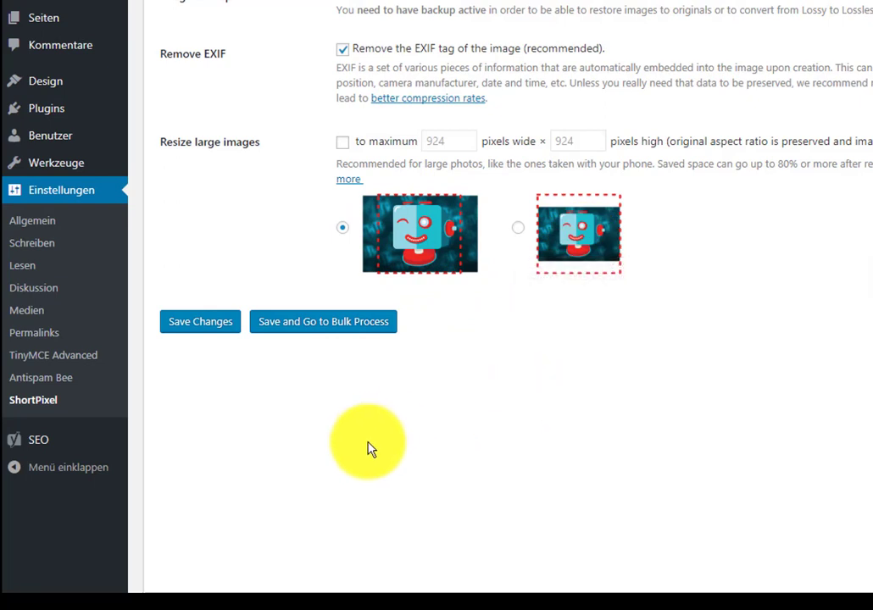
pyautogui.click(318, 323)
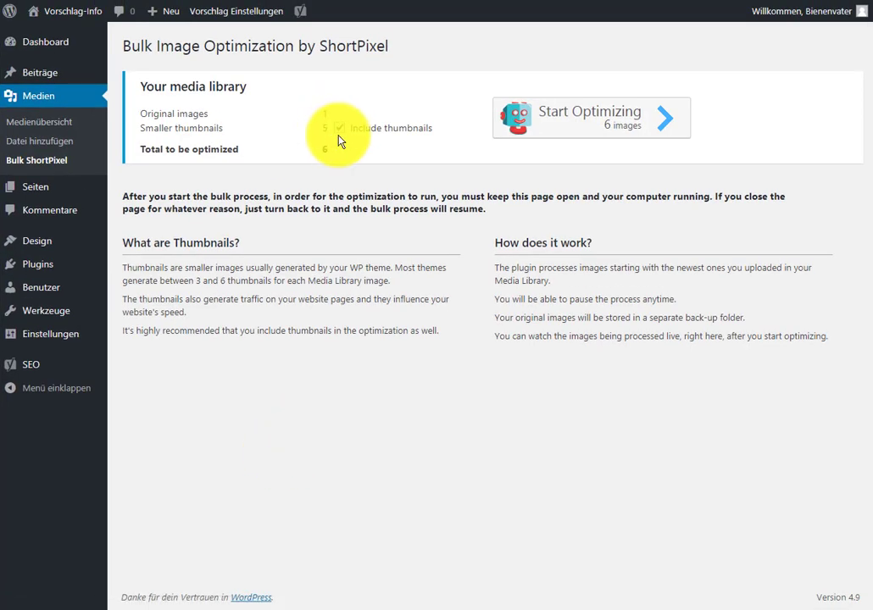
pyautogui.click(614, 118)
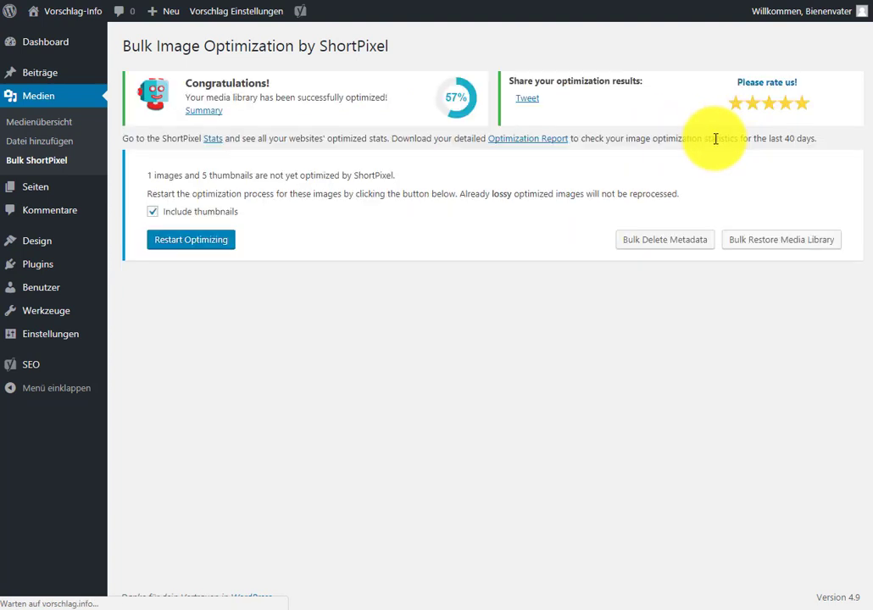
pyautogui.moveTo(473, 112)
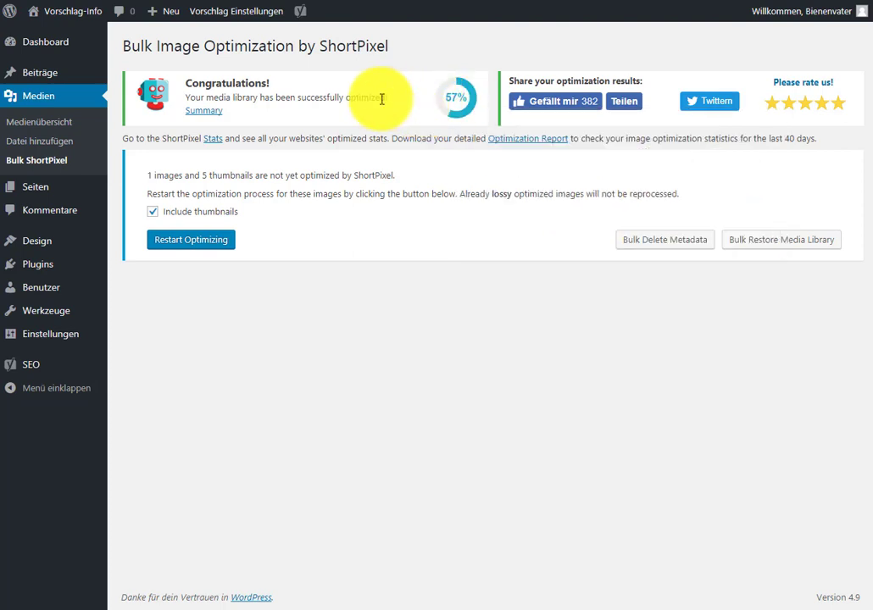
# - Visit the website front end, go to the Seite2 page and open it for editing
pyautogui.click(73, 13)
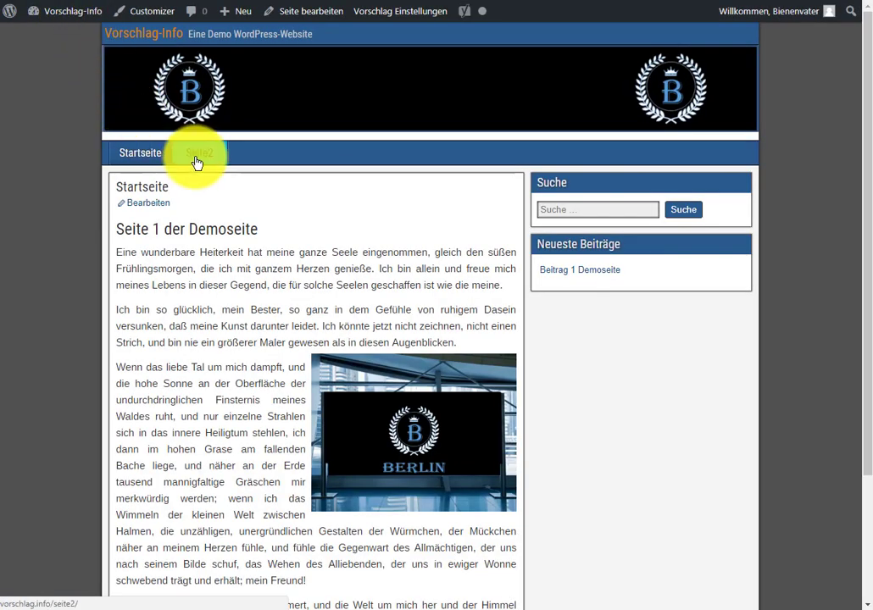
pyautogui.click(197, 157)
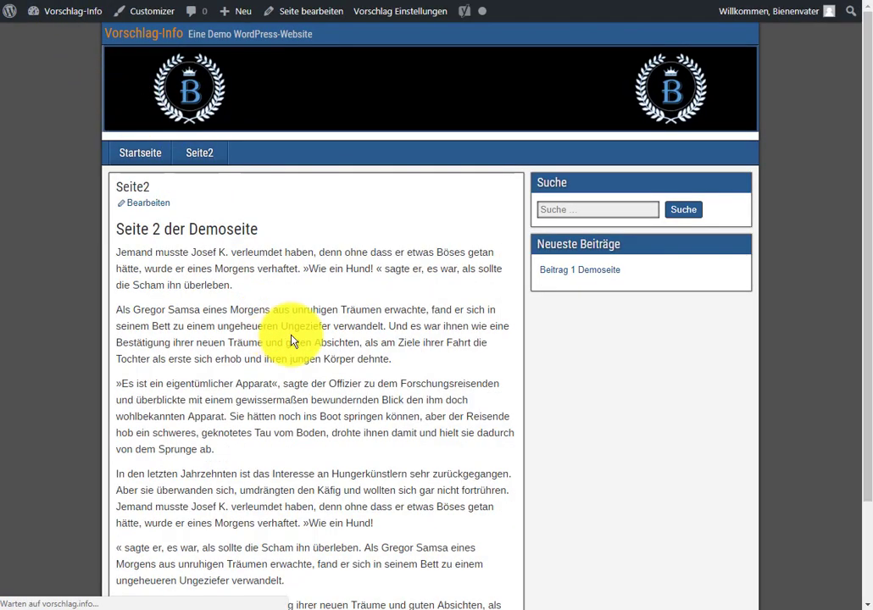
pyautogui.click(314, 14)
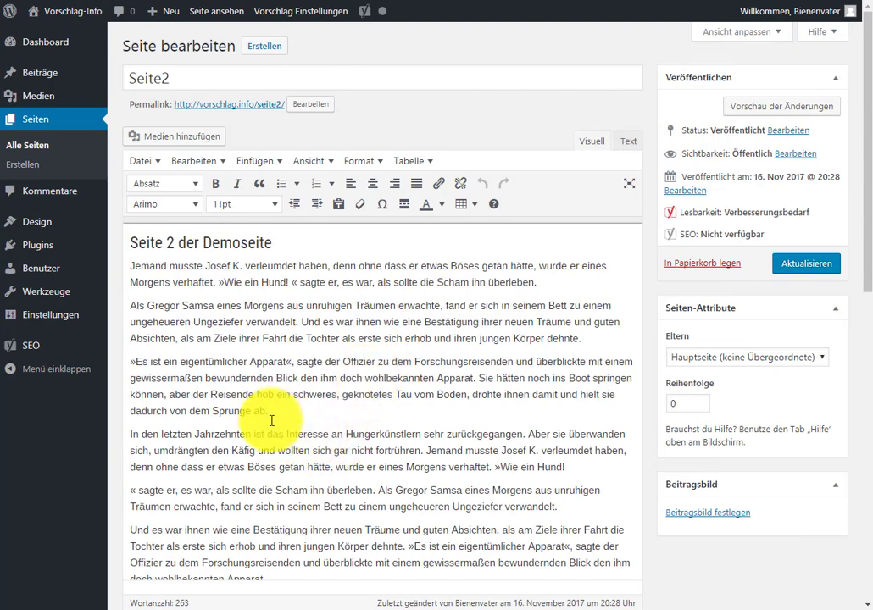
# - Upload met_biene.jpg and insert it after the third paragraph's text on Seite2, with the alternative text "Eine Biene spielt hier auch mit"
pyautogui.click(272, 407)
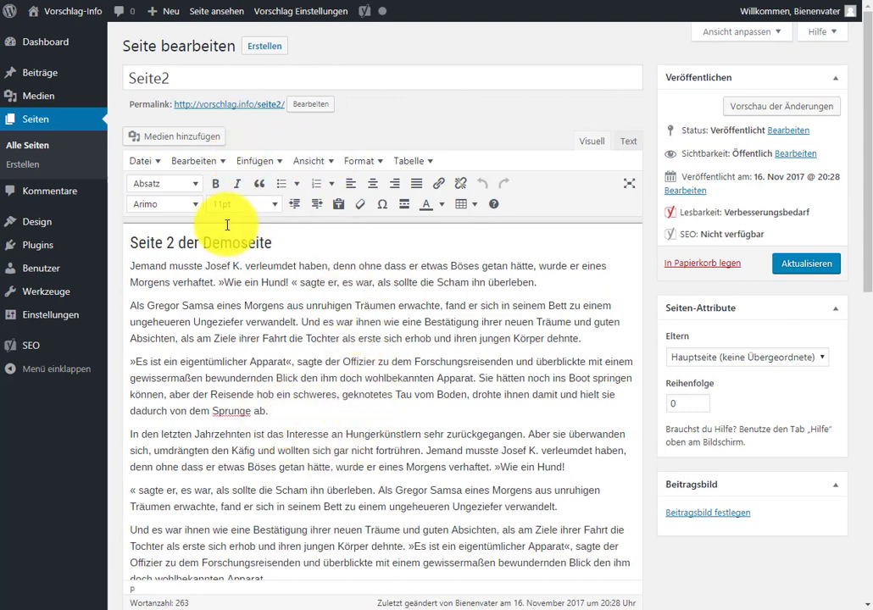
pyautogui.click(188, 141)
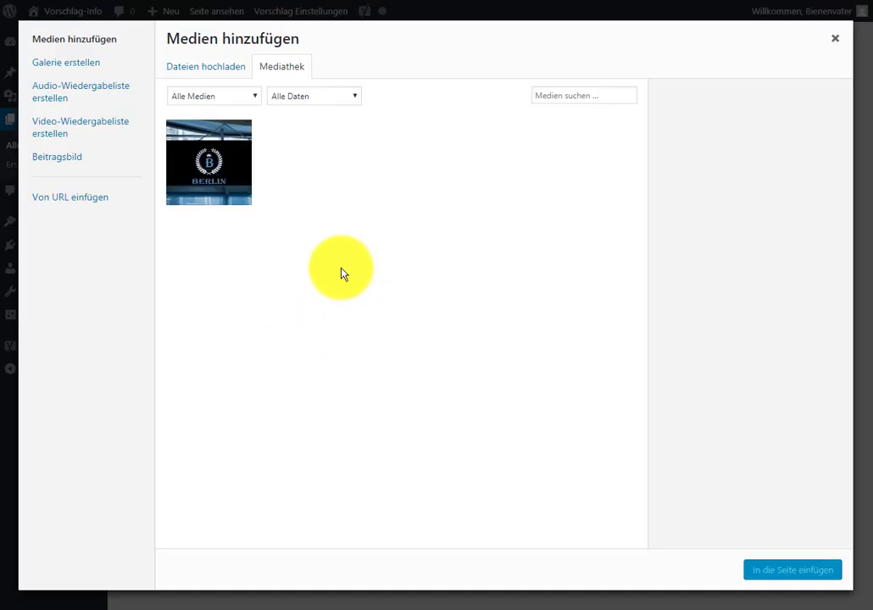
pyautogui.click(204, 68)
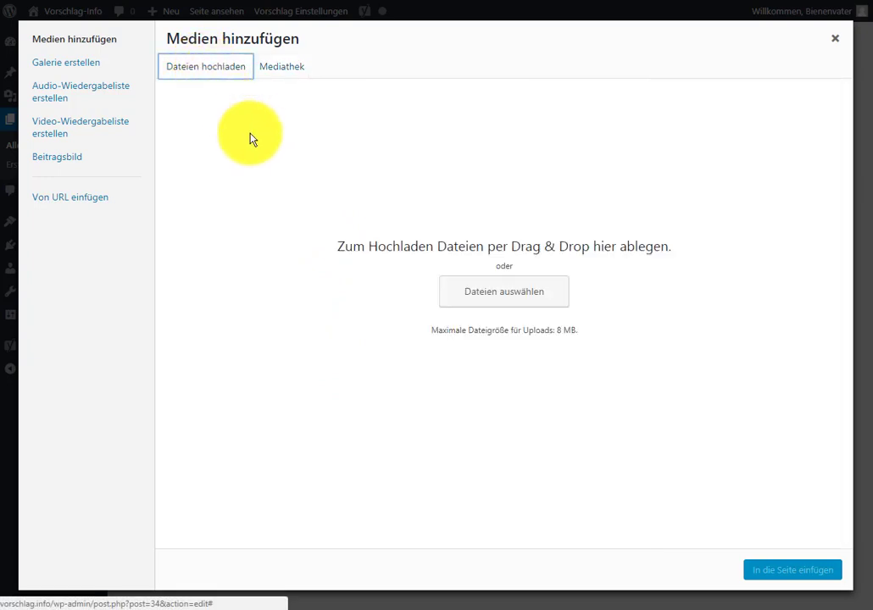
pyautogui.click(506, 293)
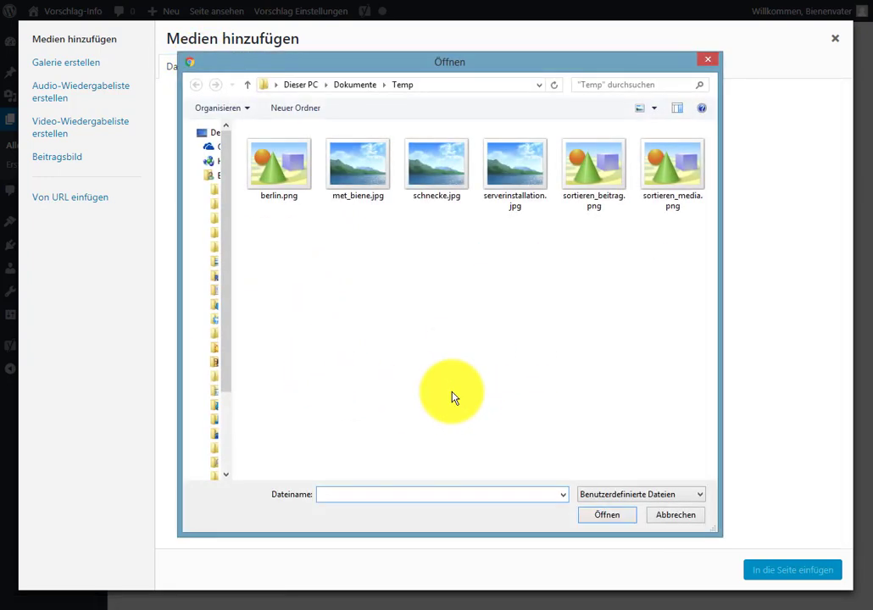
pyautogui.click(352, 164)
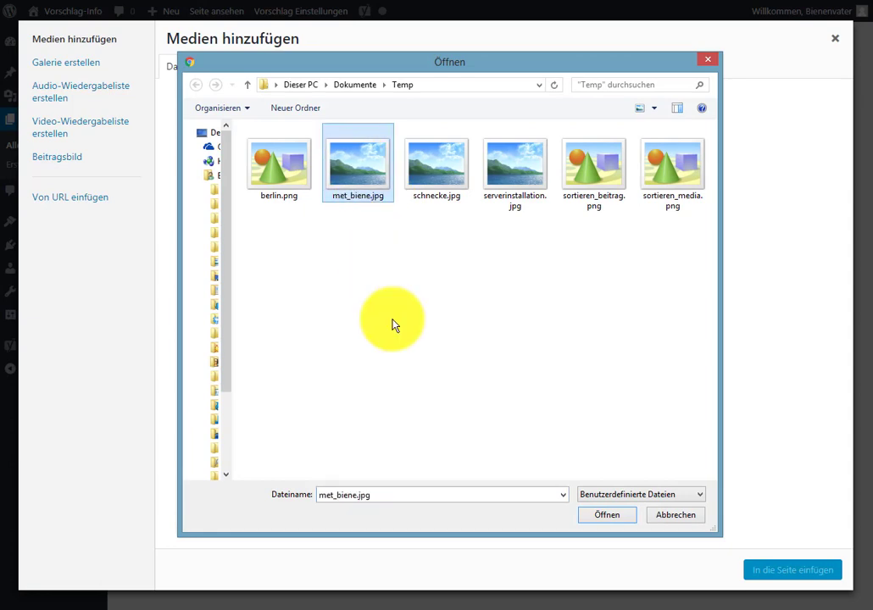
pyautogui.click(600, 515)
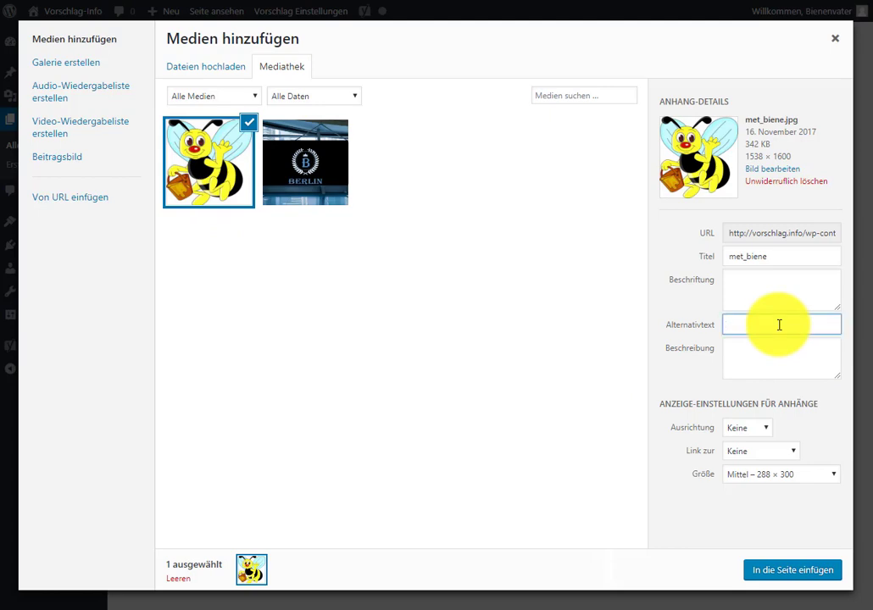
pyautogui.write('Eine Biene spielt hier auch mit')
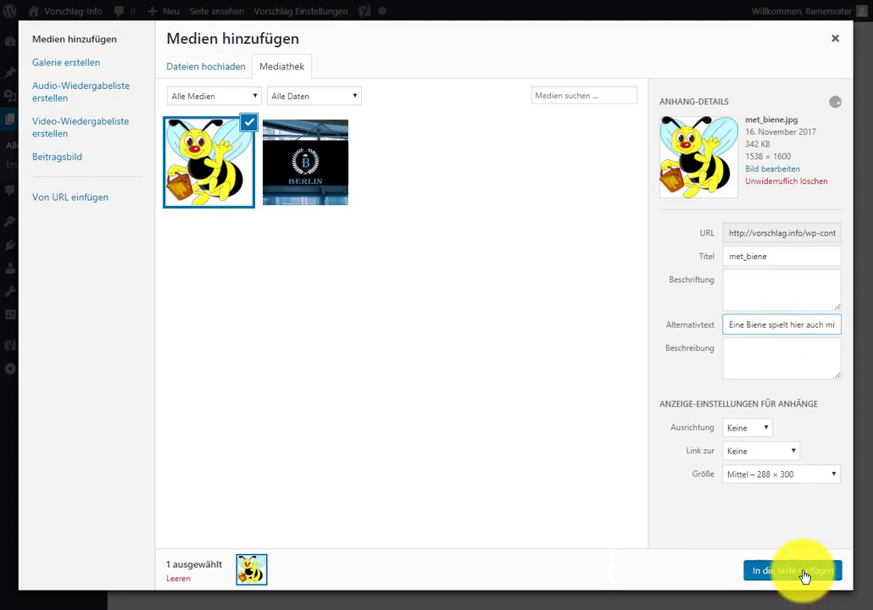
pyautogui.click(803, 575)
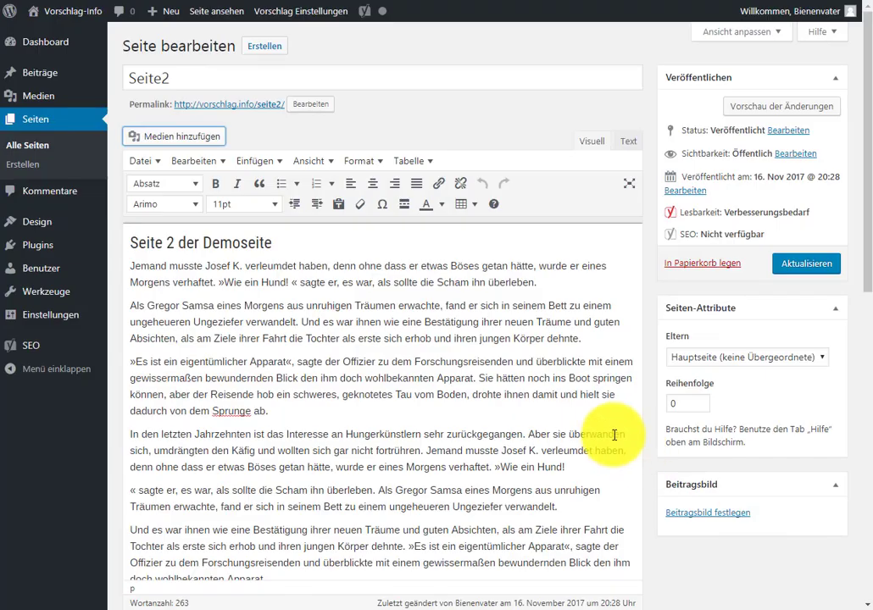
# - Align the bee image to the left of the text and shrink it to roughly half its width
pyautogui.scroll(-2, 610, 366)
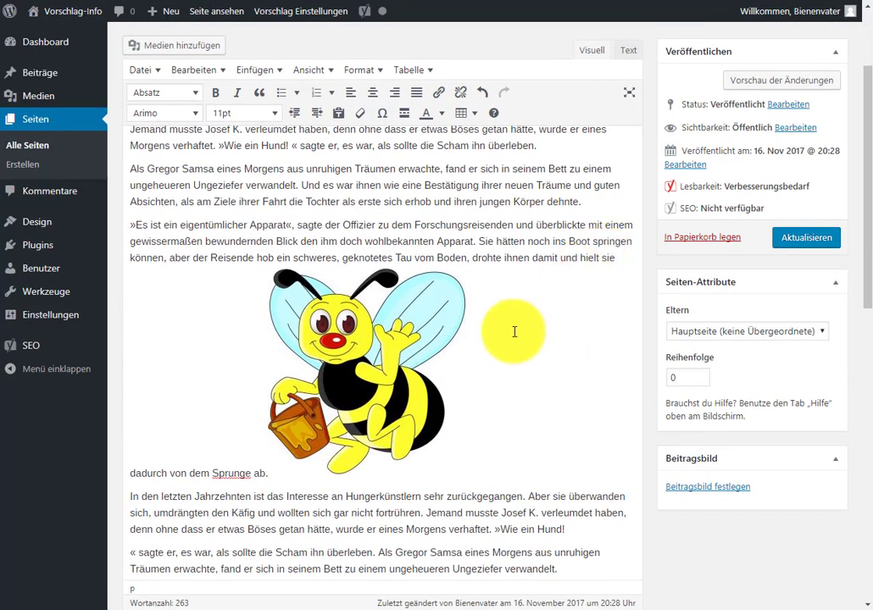
pyautogui.click(370, 357)
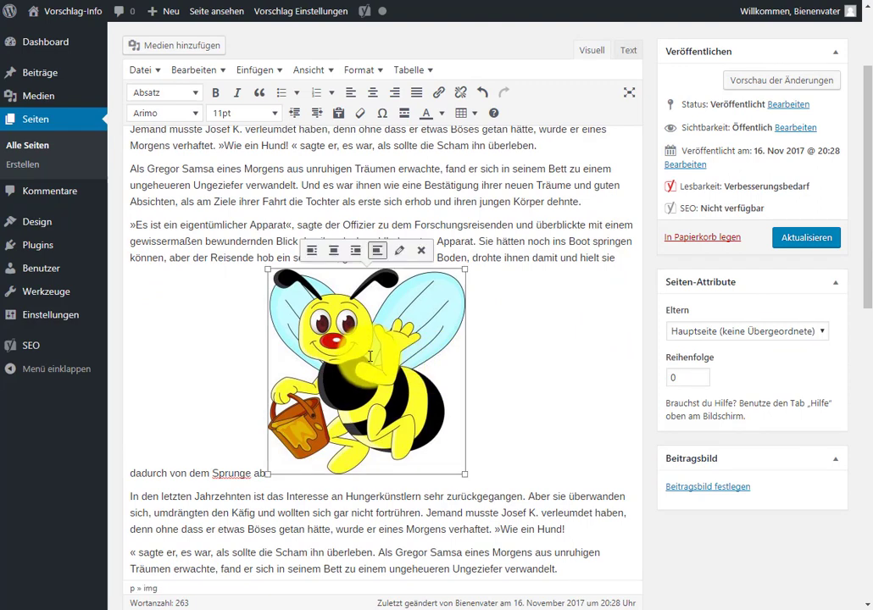
pyautogui.click(311, 254)
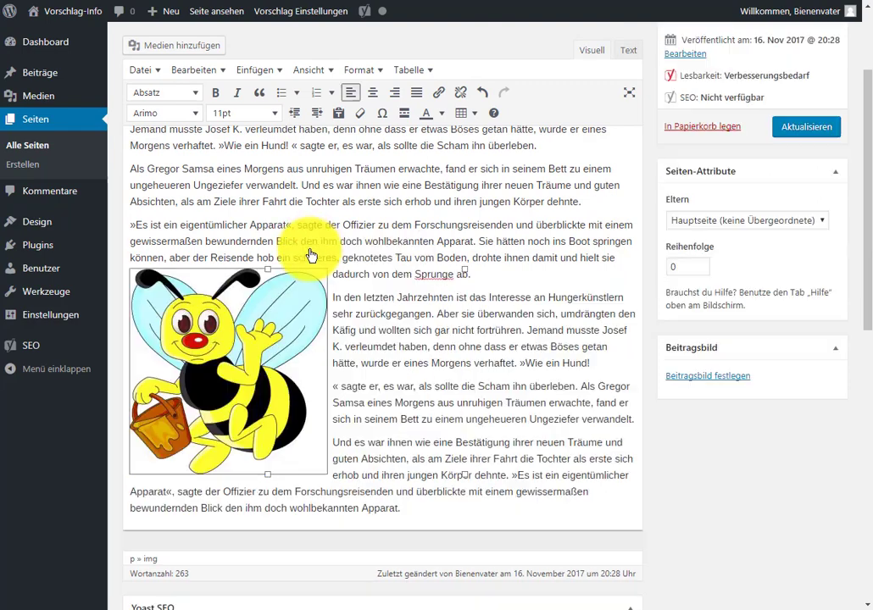
pyautogui.moveTo(326, 472); pyautogui.dragTo(230, 383)
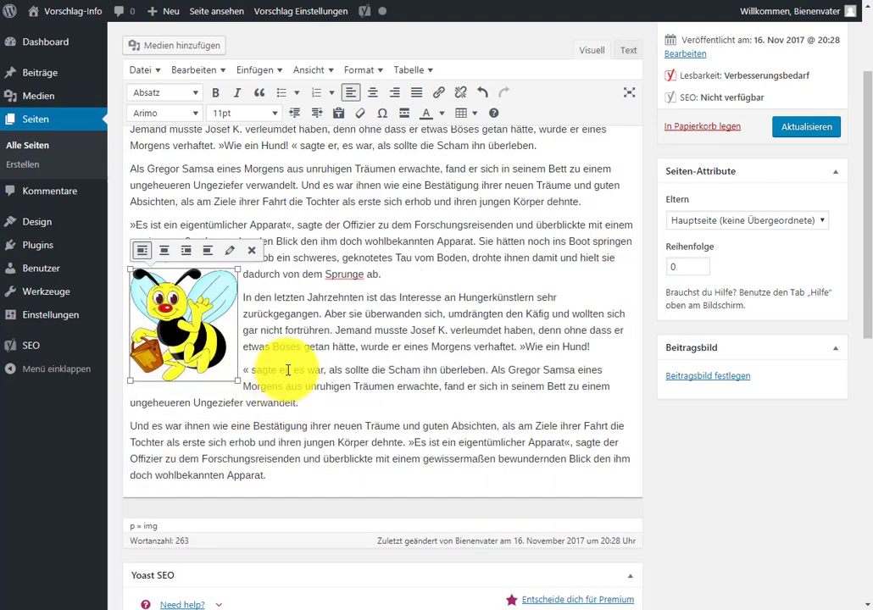
# - Justify the text of all body paragraphs on the Seite2 page
pyautogui.click(289, 421)
pyautogui.click(417, 94)
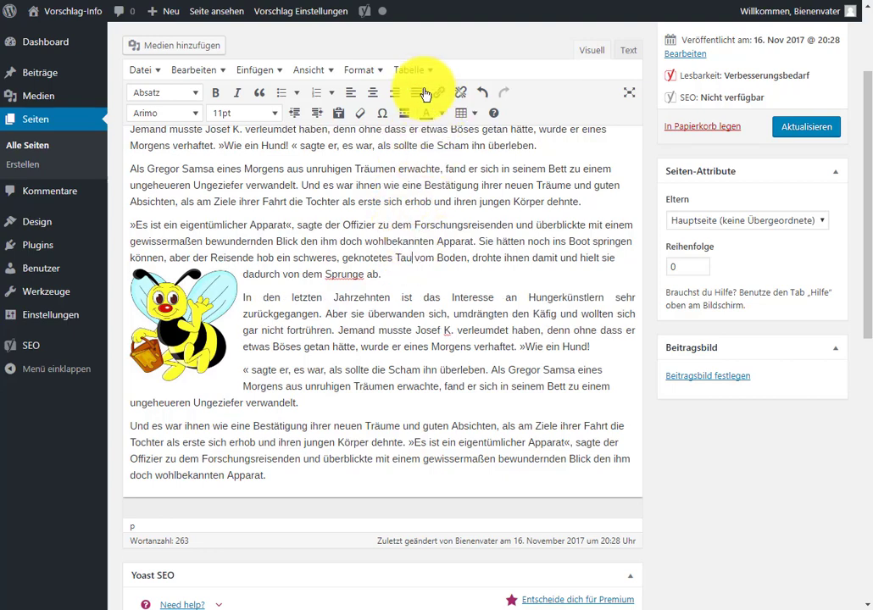
pyautogui.click(383, 185)
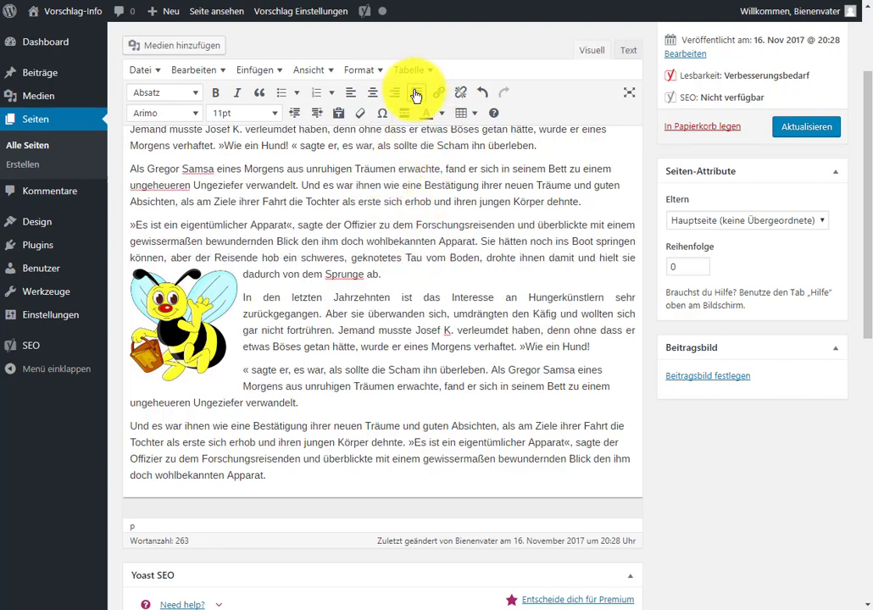
pyautogui.click(347, 386)
pyautogui.hotkey('shift', 'alt', 'j')
pyautogui.click(389, 457)
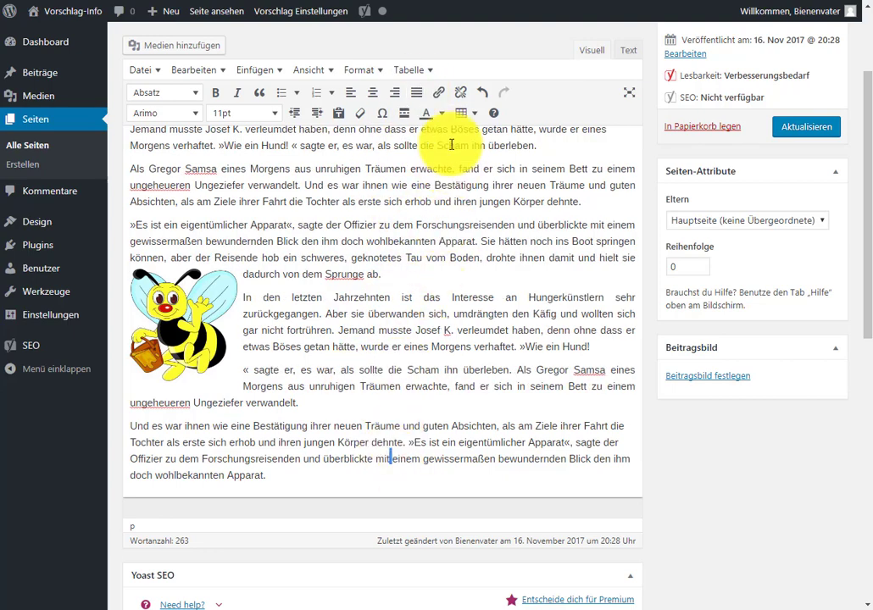
pyautogui.click(413, 93)
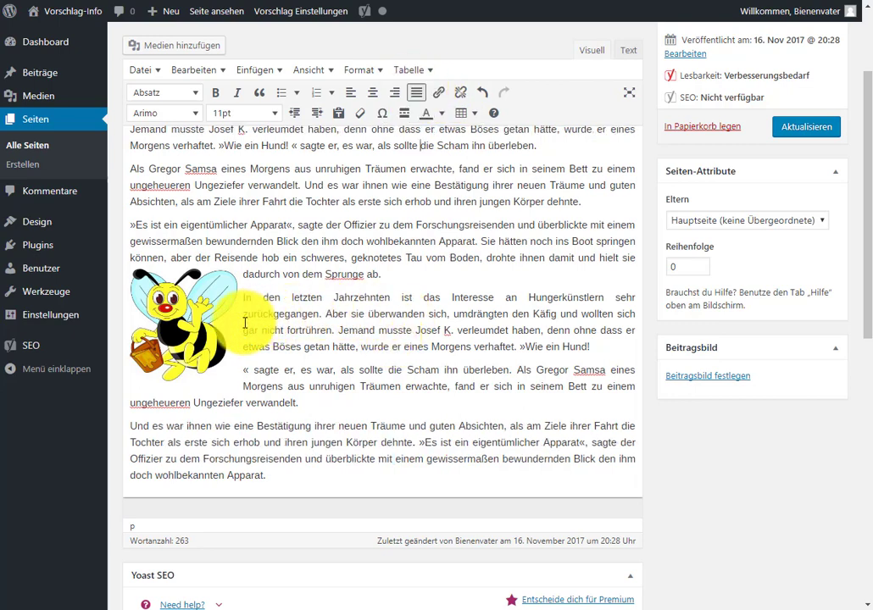
# - Stay on the Seite2 editing page and update the page to save its changes
pyautogui.click(41, 97)
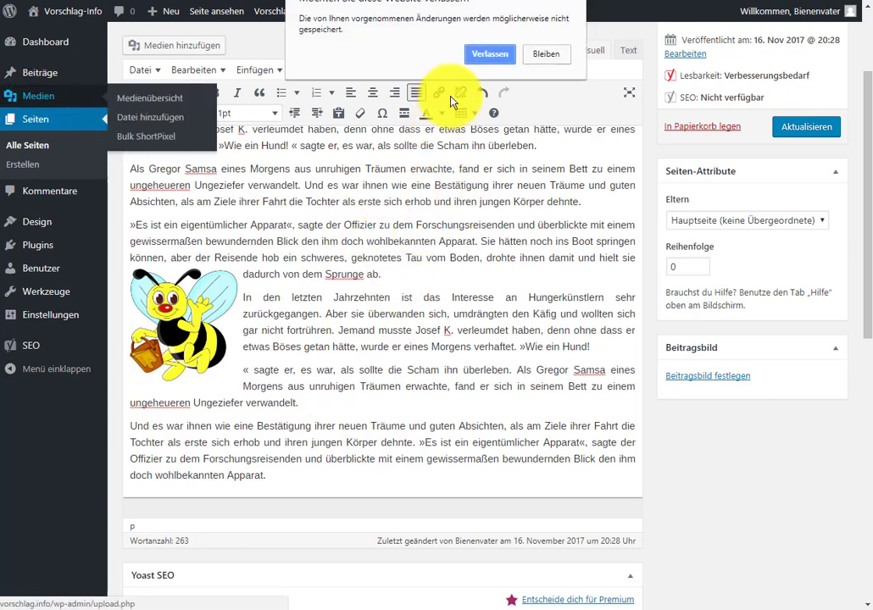
pyautogui.click(546, 54)
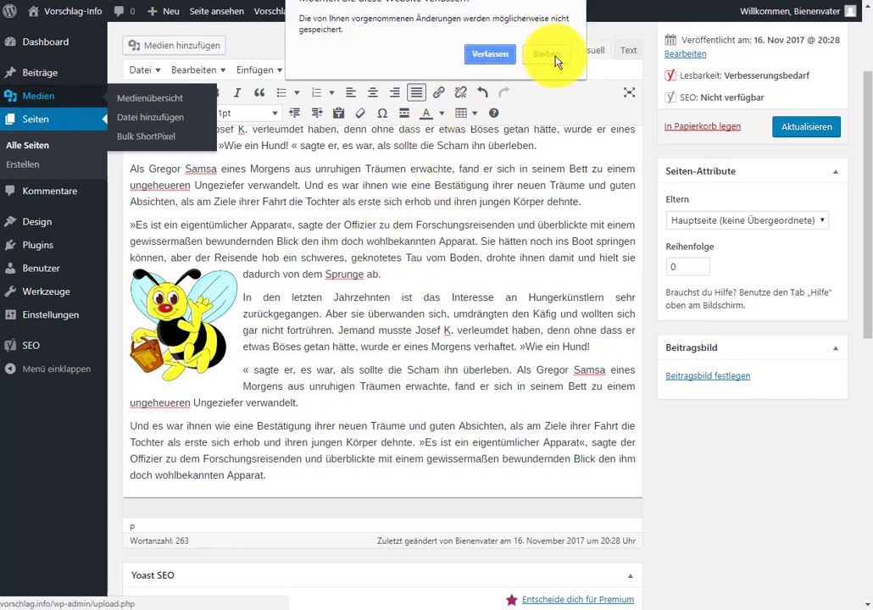
pyautogui.click(819, 129)
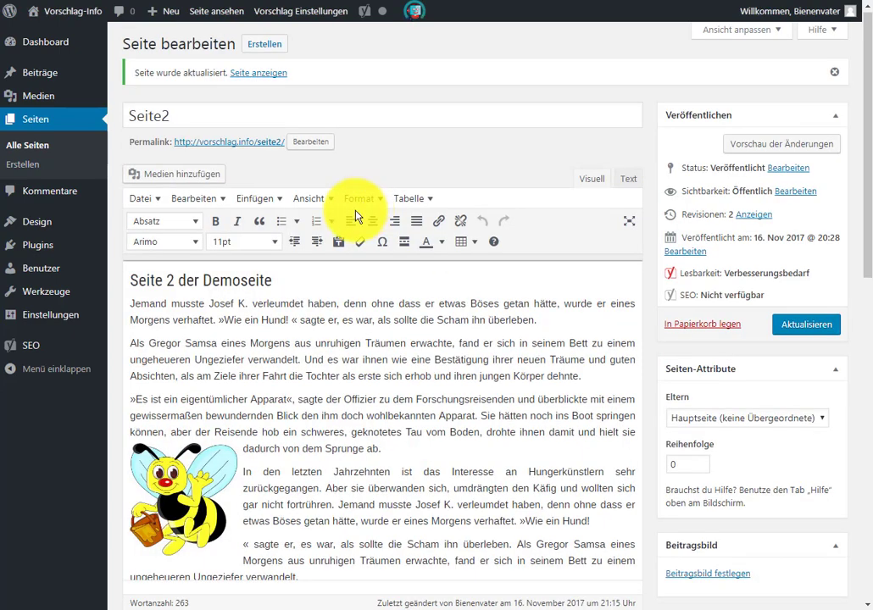
# - Open the page for uploading new media files and highlight the line stating the maximum upload file size
pyautogui.click(46, 101)
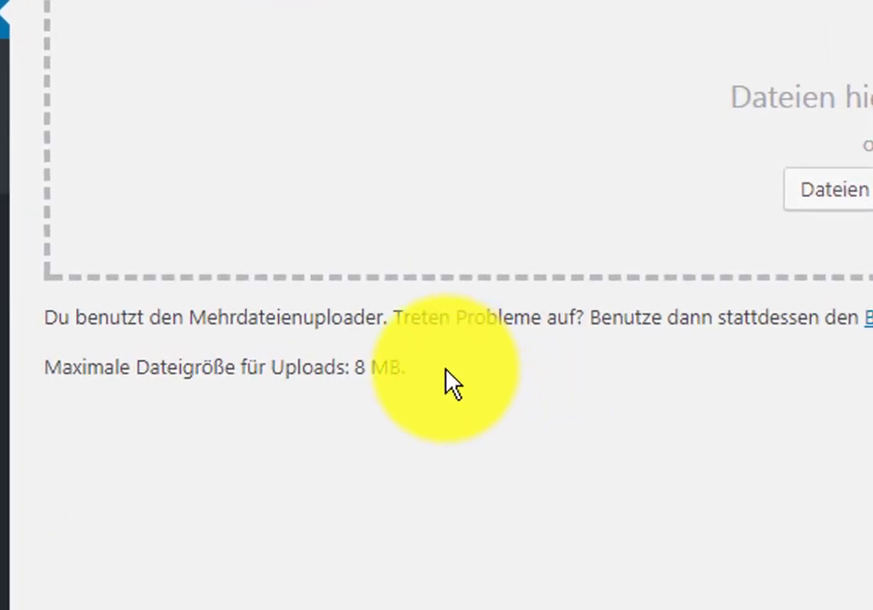
pyautogui.moveTo(47, 367); pyautogui.dragTo(437, 390)
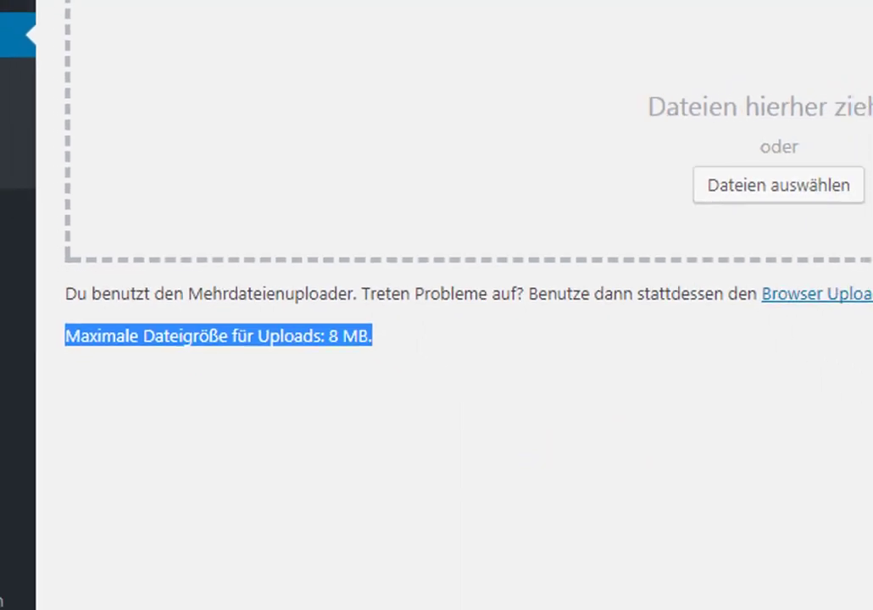
# - Switch to the FTP client and upload schnecke.jpg from the local Temp folder to /wp-content/uploads on the server
pyautogui.click(214, 594)
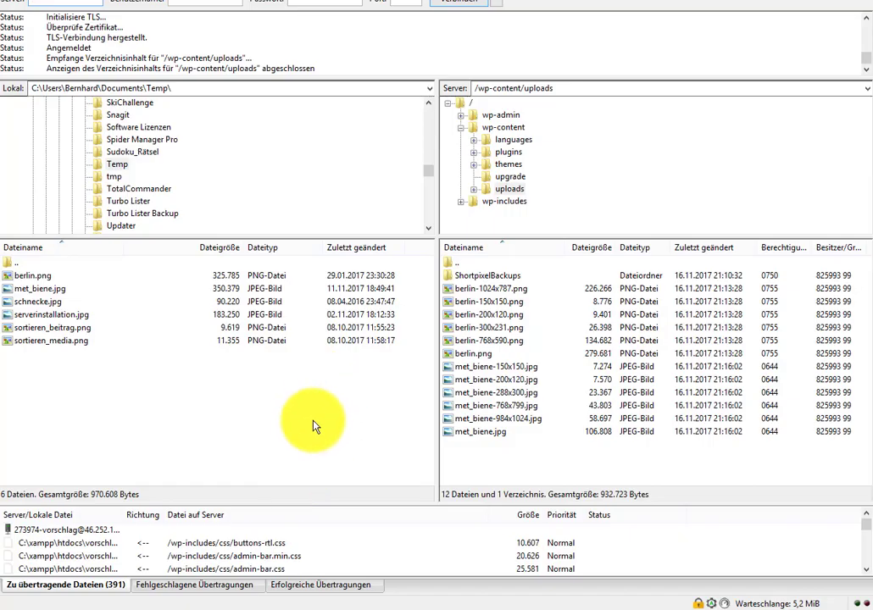
pyautogui.click(116, 166)
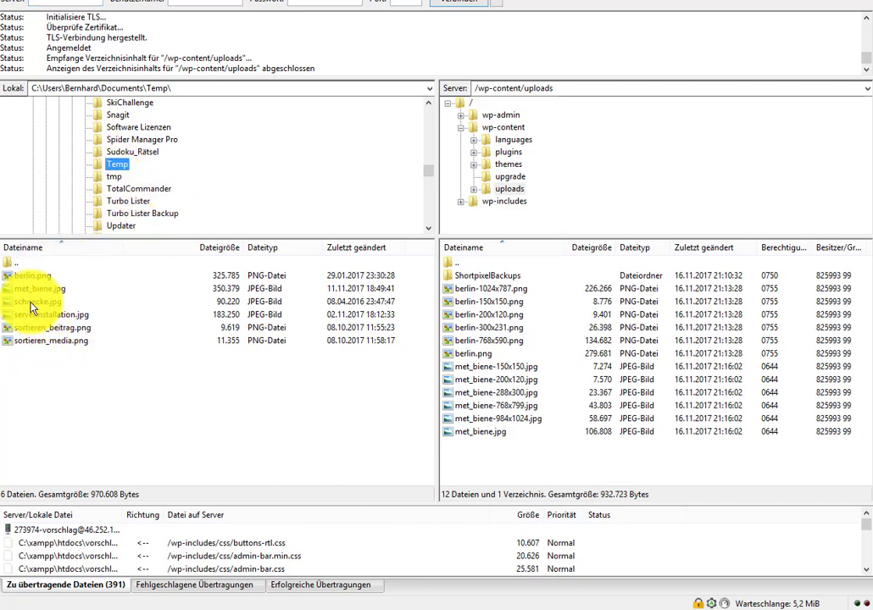
pyautogui.moveTo(32, 307); pyautogui.dragTo(482, 462)
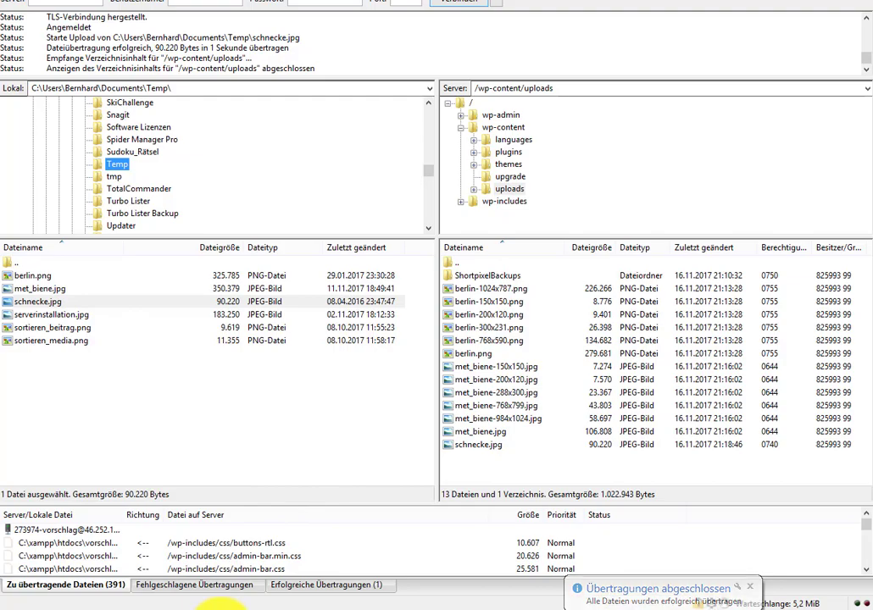
# - Switch back to WordPress in the browser and check the media library overview for the file uploaded by FTP
pyautogui.click(247, 605)
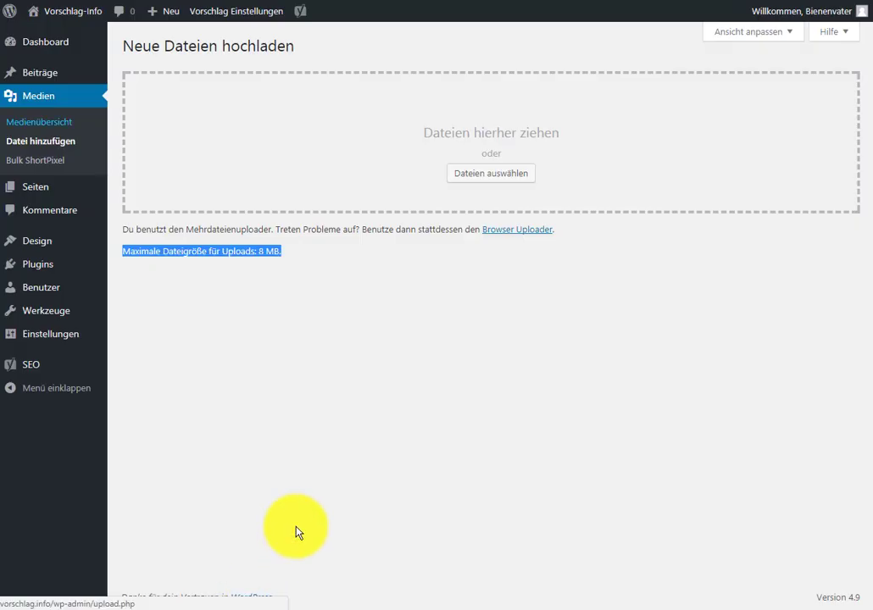
pyautogui.click(37, 129)
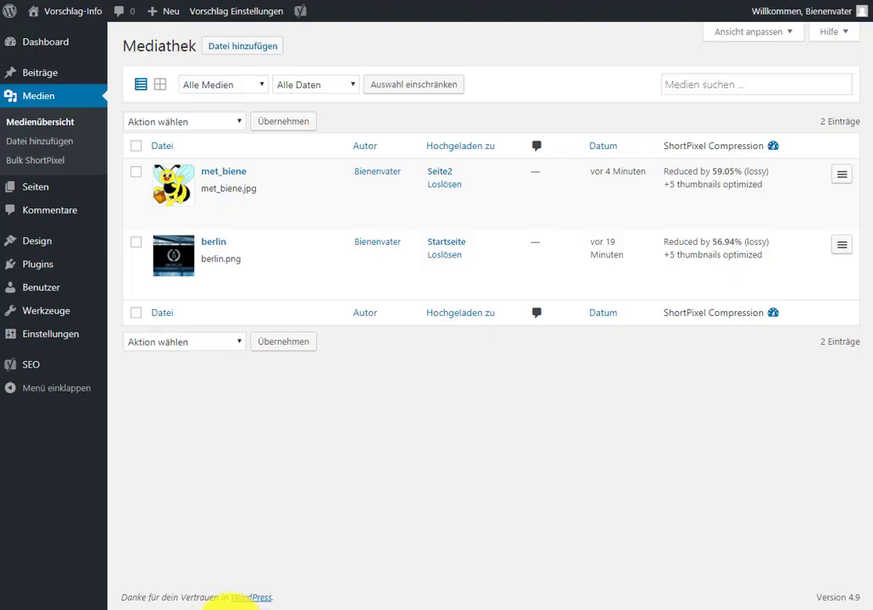
# - Look at the uploaded file in the FTP client, return to WordPress and activate the Add From Server plugin
pyautogui.click(347, 607)
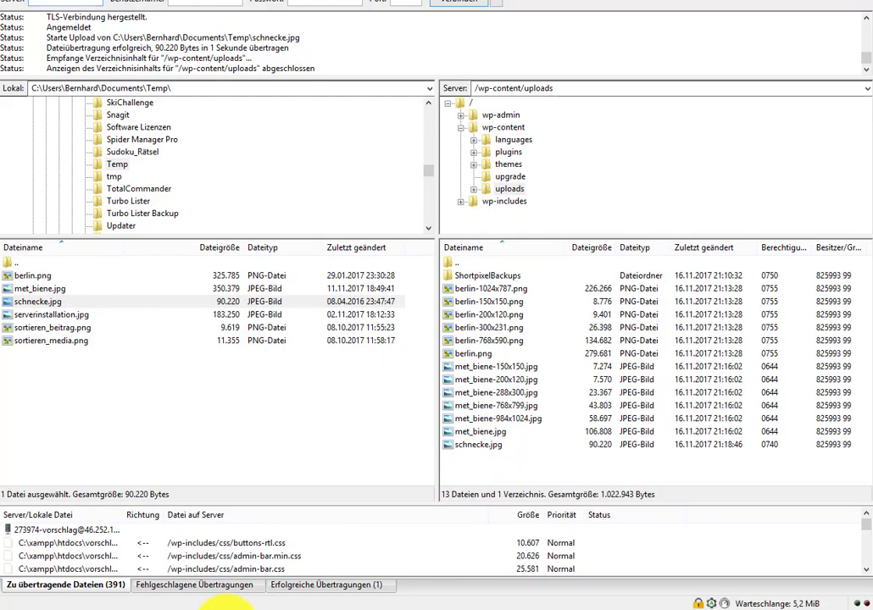
pyautogui.click(227, 605)
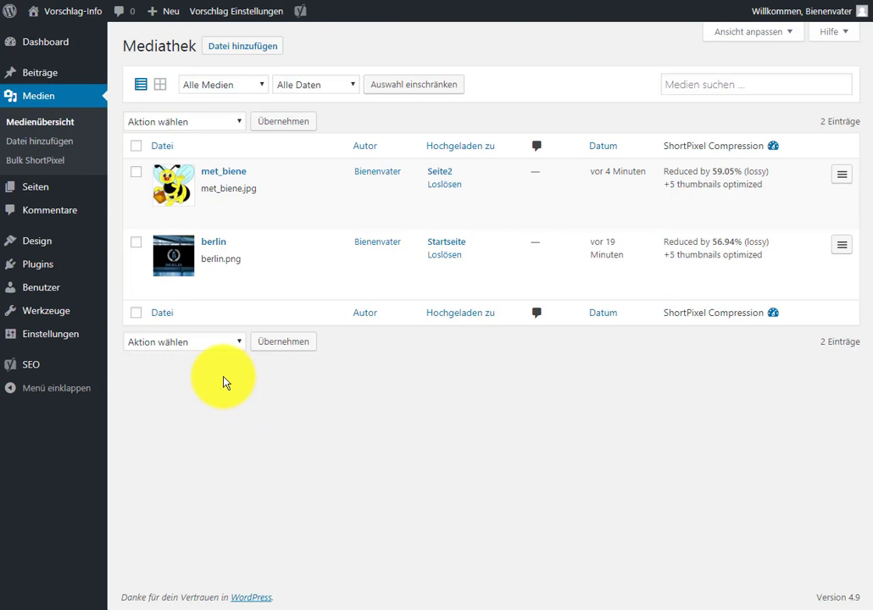
pyautogui.click(41, 265)
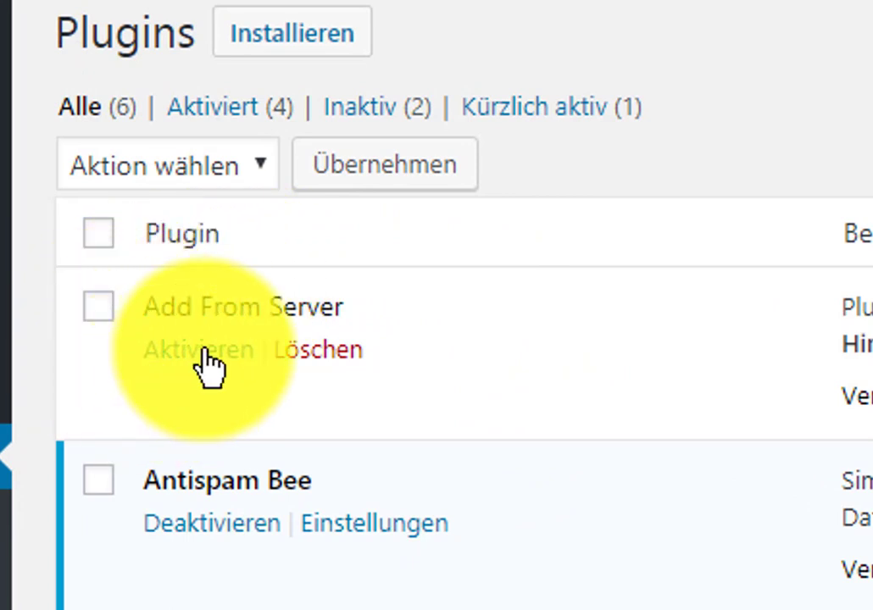
pyautogui.click(202, 348)
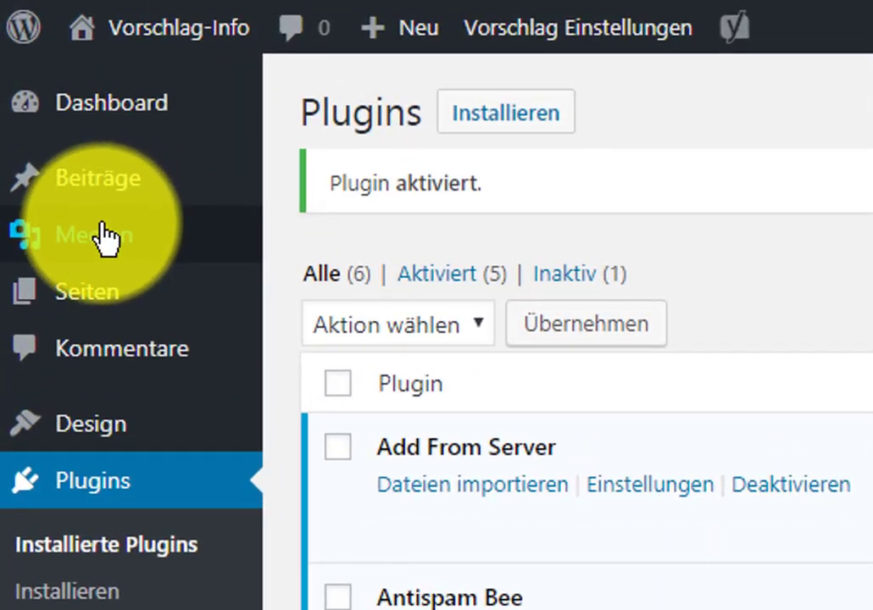
# - Import schnecke.jpg from the server's uploads directory with Add From Server, and open the media library overview to check it
pyautogui.moveTo(37, 95)
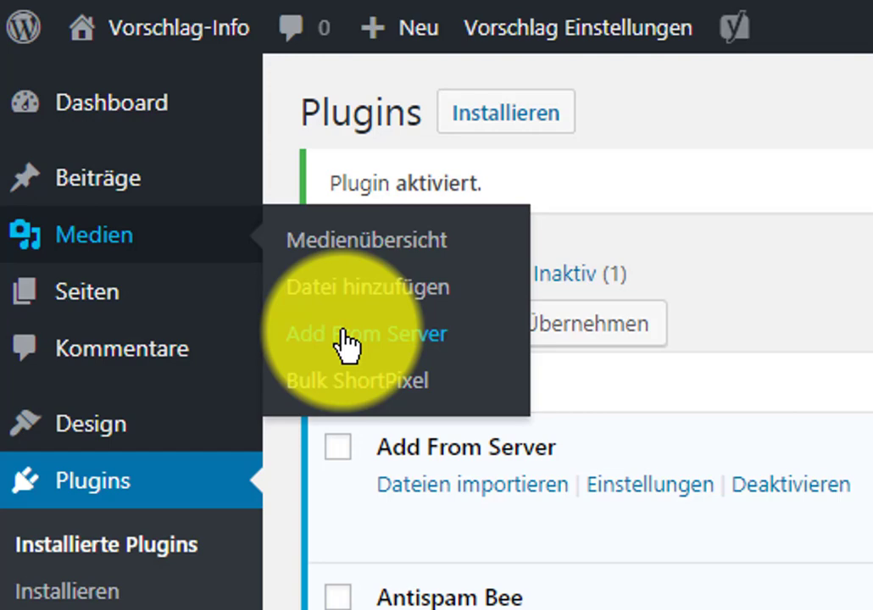
pyautogui.click(345, 343)
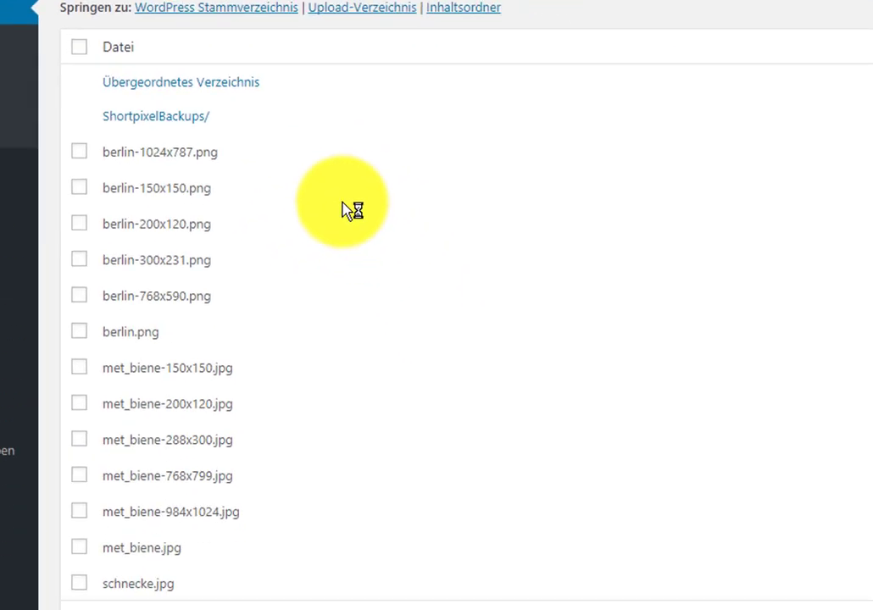
pyautogui.scroll(-1, 338, 230)
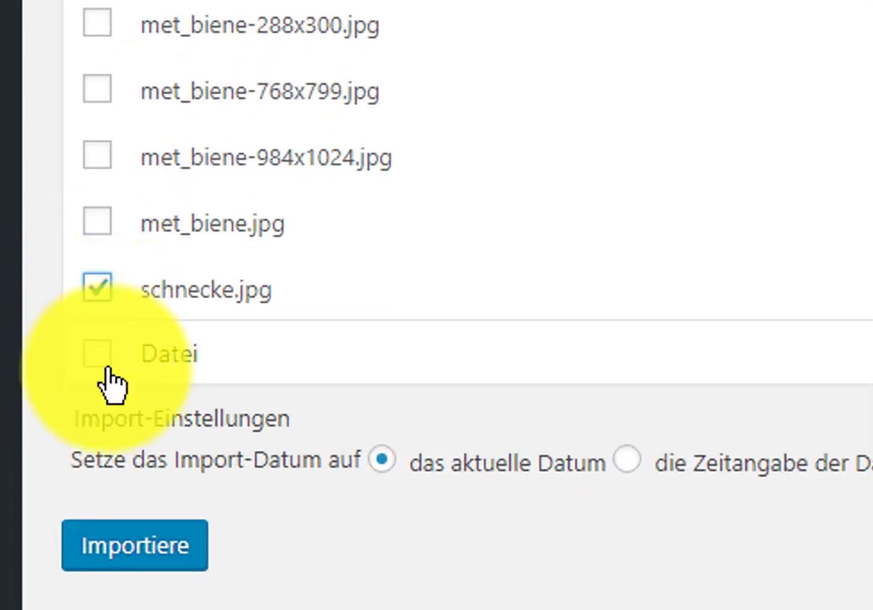
pyautogui.click(134, 549)
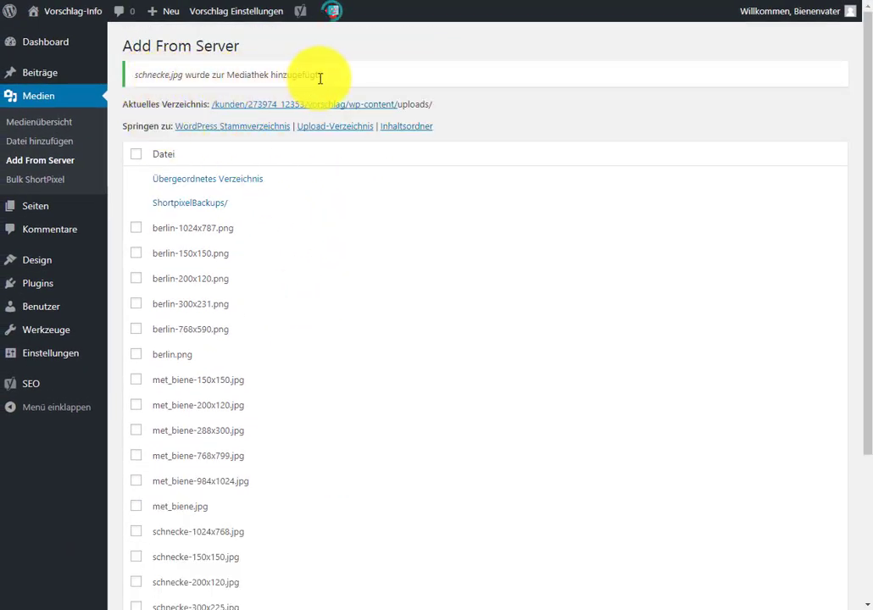
pyautogui.click(38, 124)
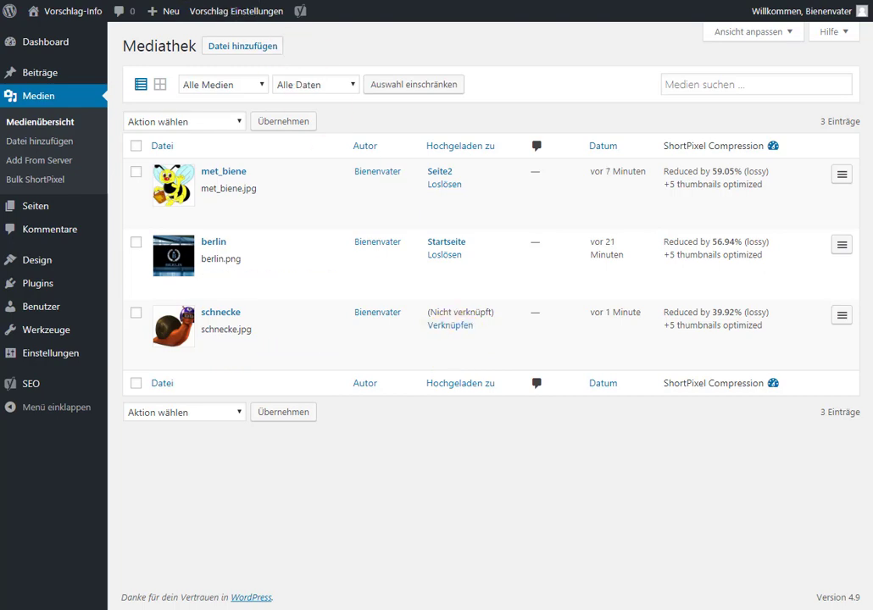
# - Switch to the website's front end, view the post Beitrag 1 Demoseite and open it for editing
pyautogui.hotkey('ctrl', 'Tab')
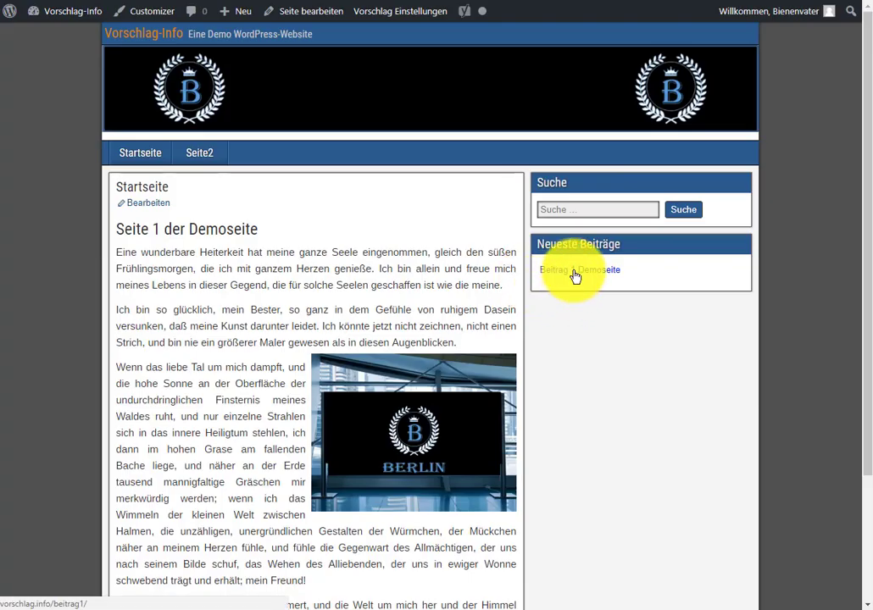
pyautogui.click(575, 274)
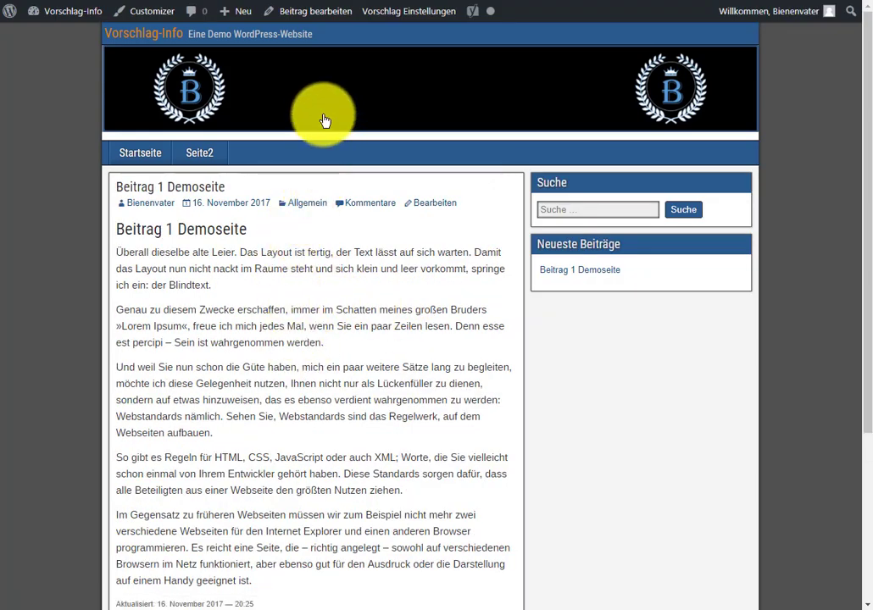
pyautogui.click(312, 12)
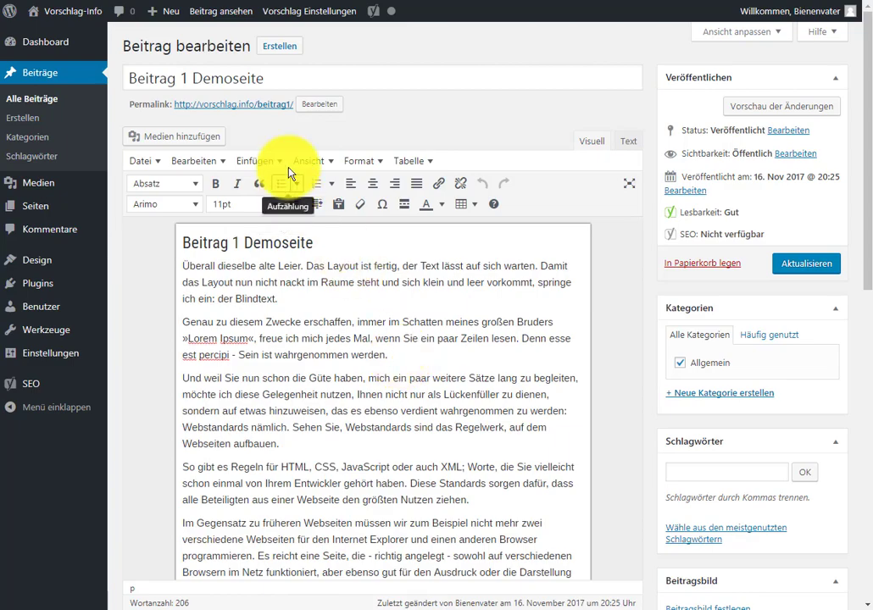
# - Insert schnecke.jpg from the media library with the alternative text "Eine Schnecke zum verlieben" and align the image right
pyautogui.click(178, 138)
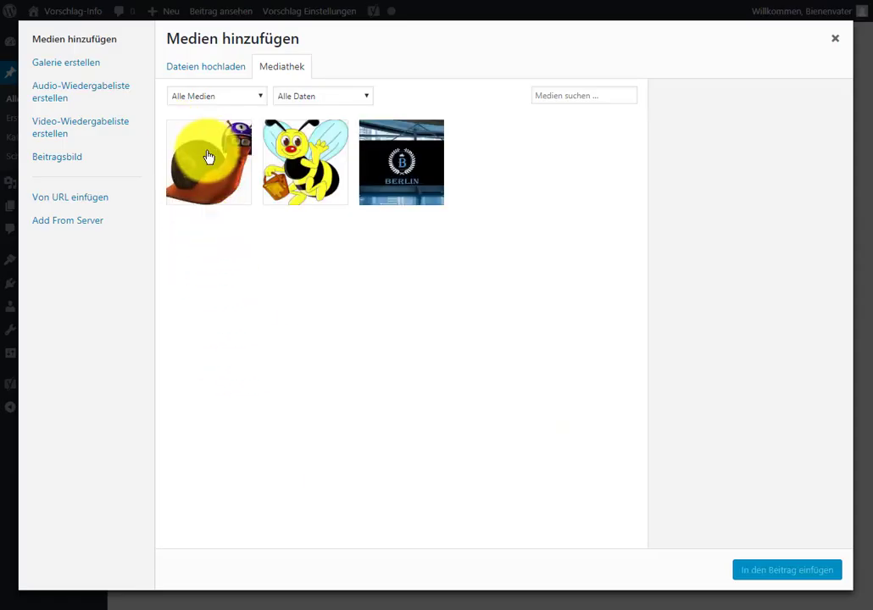
pyautogui.click(209, 157)
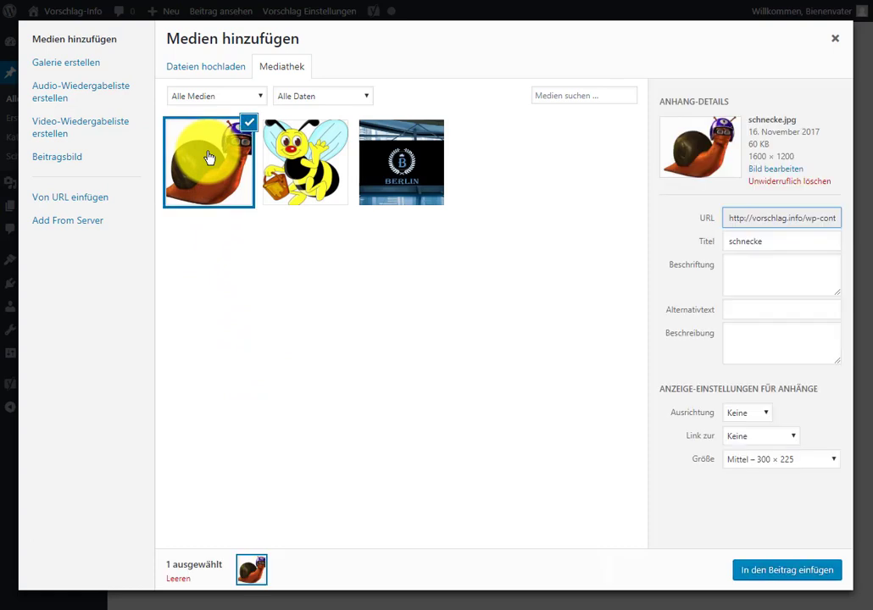
pyautogui.click(755, 309)
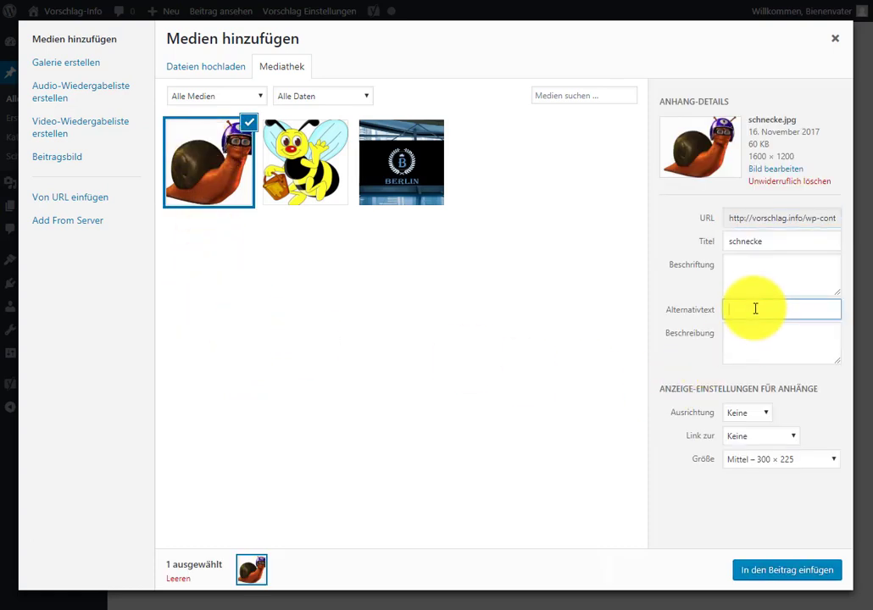
pyautogui.write('Eine Schnecke zum verlieben')
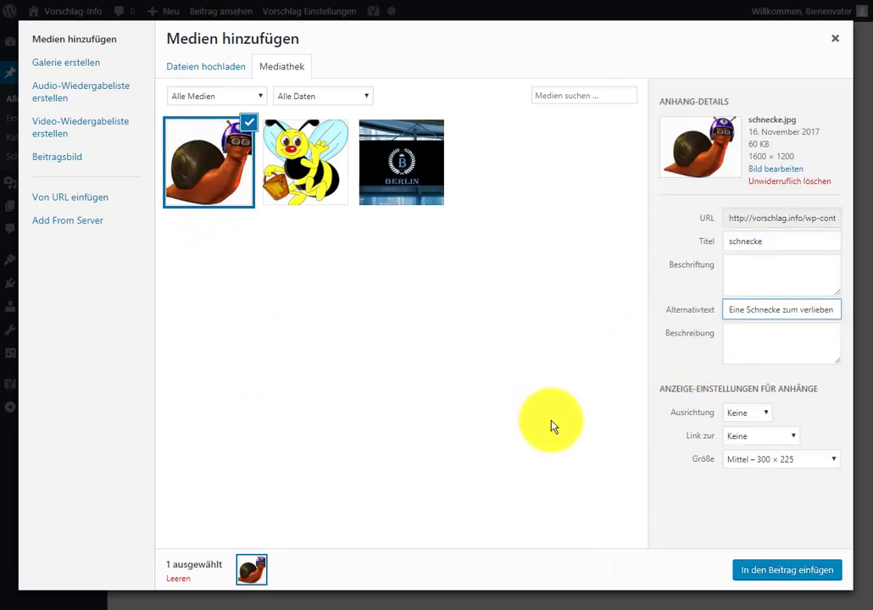
pyautogui.click(779, 577)
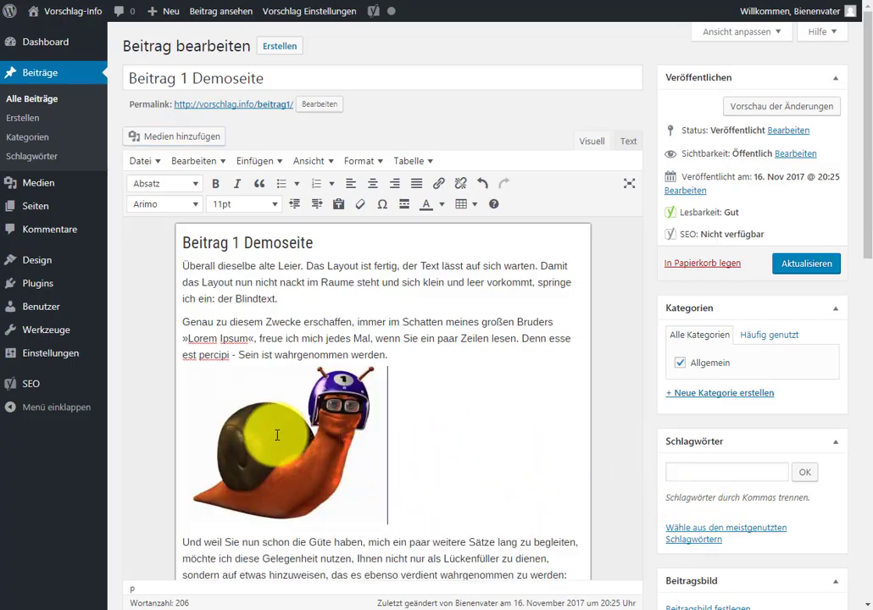
pyautogui.click(302, 435)
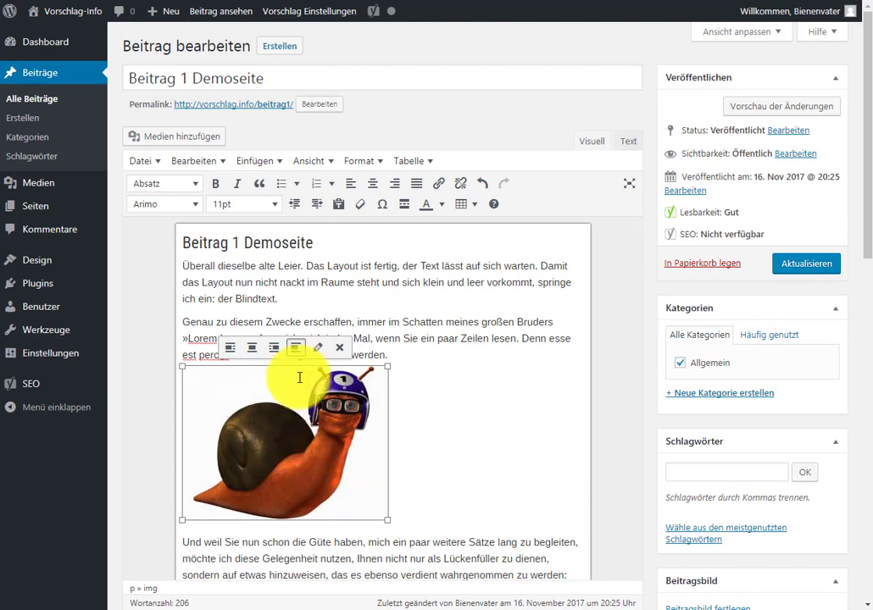
pyautogui.click(274, 356)
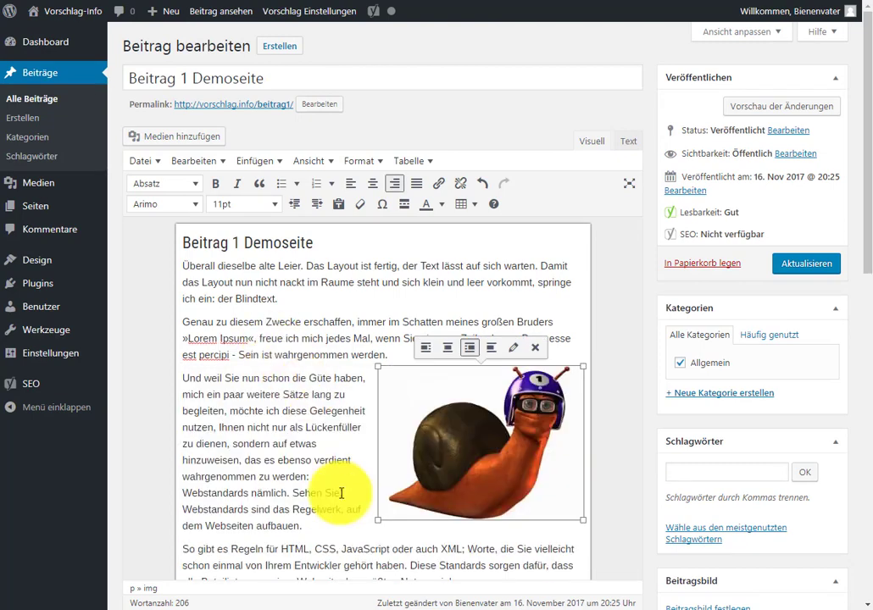
# - Justify the text of the first four paragraphs of the post, including the one beside the snail image
pyautogui.click(308, 426)
pyautogui.click(415, 183)
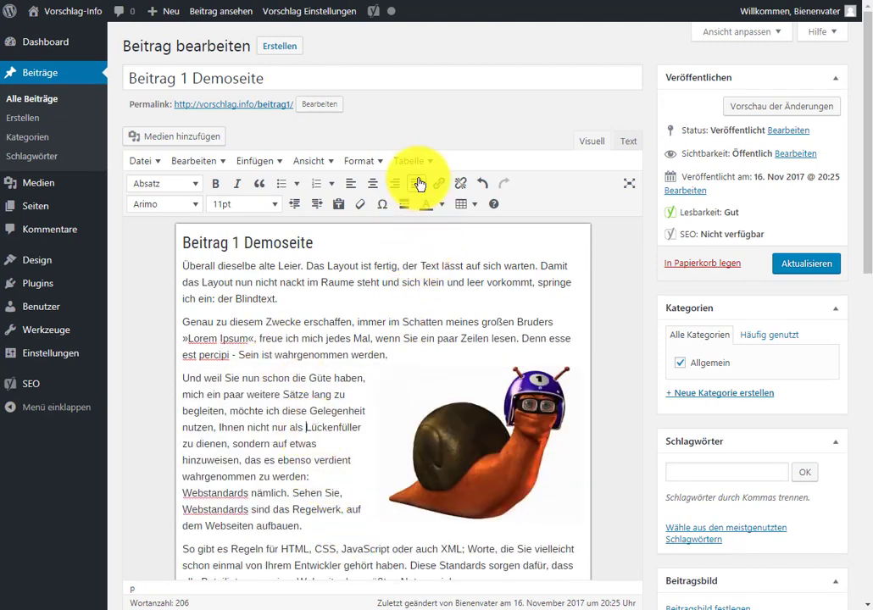
pyautogui.moveTo(417, 321); pyautogui.dragTo(417, 338)
pyautogui.click(415, 183)
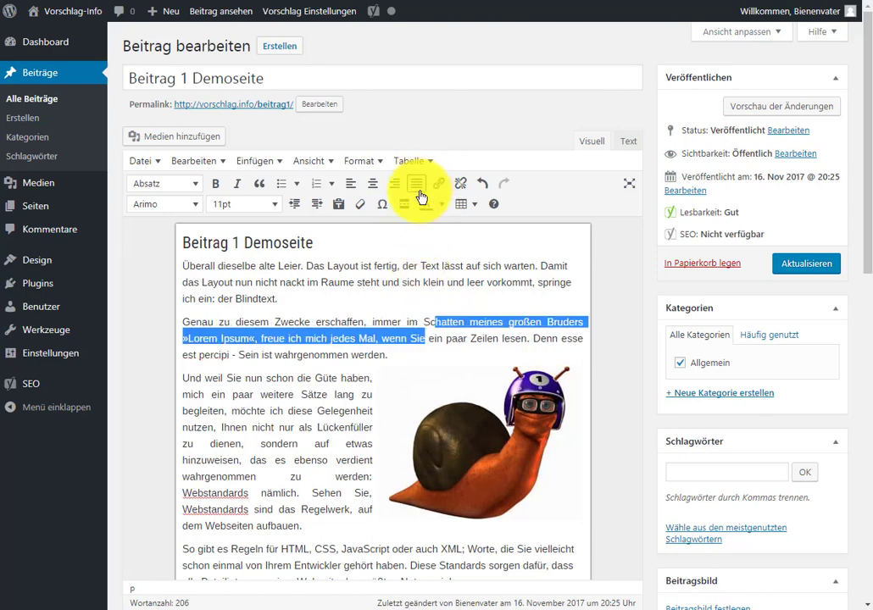
pyautogui.click(419, 272)
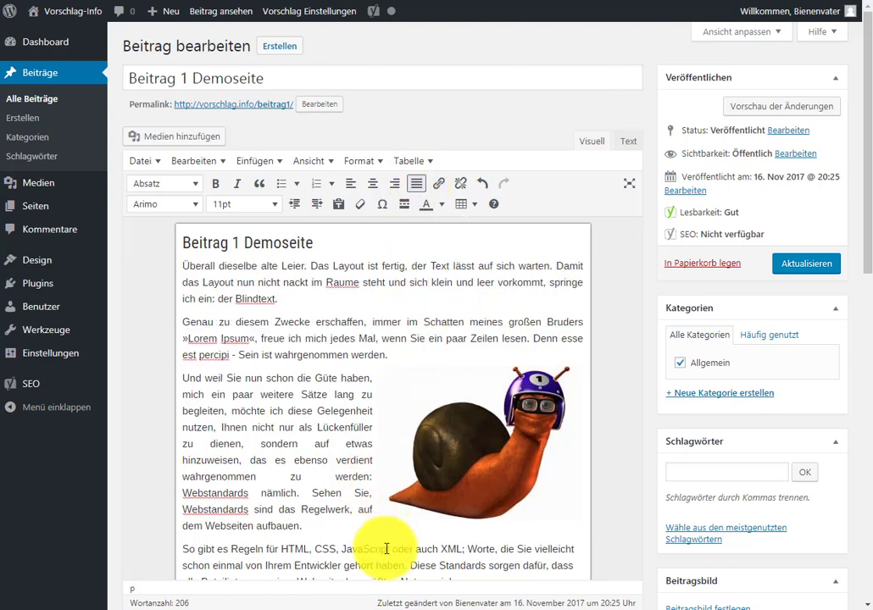
pyautogui.click(388, 549)
pyautogui.click(415, 183)
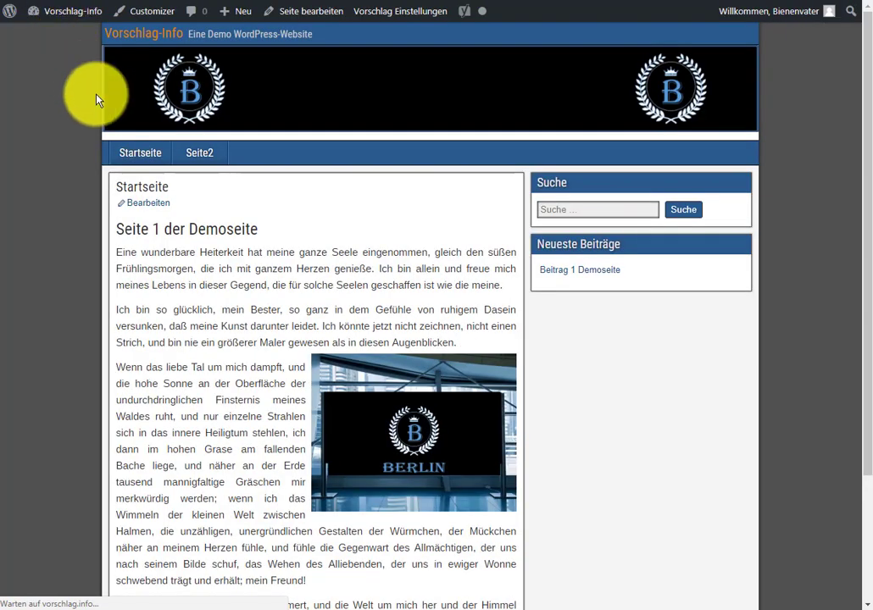
# - View Beitrag 1 Demoseite on the website and check in the media library where schnecke.jpg is attached
pyautogui.click(603, 271)
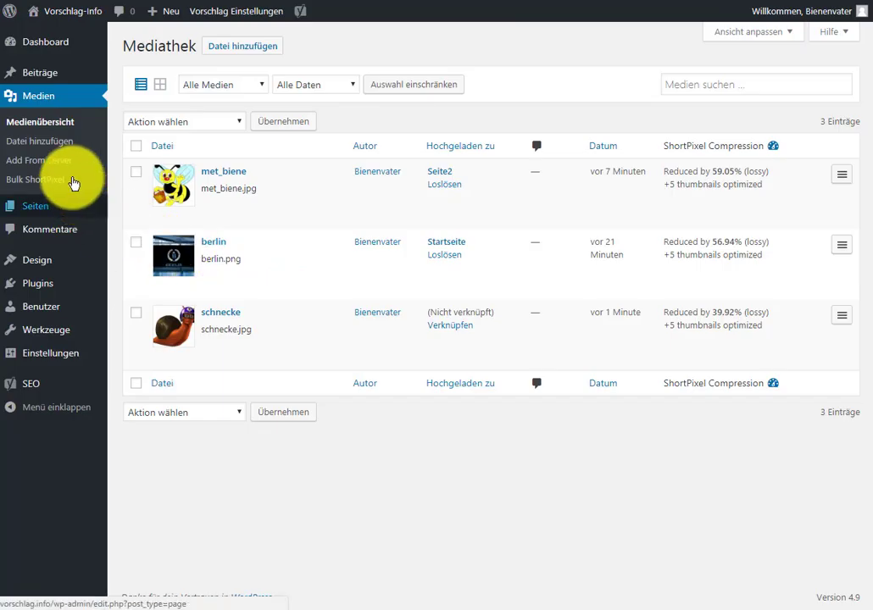
pyautogui.click(42, 124)
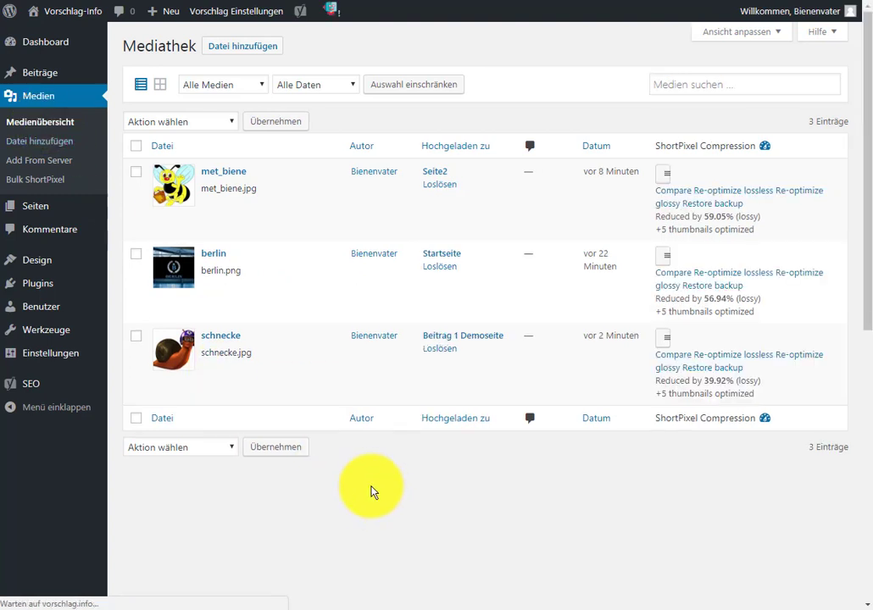
pyautogui.moveTo(234, 347)
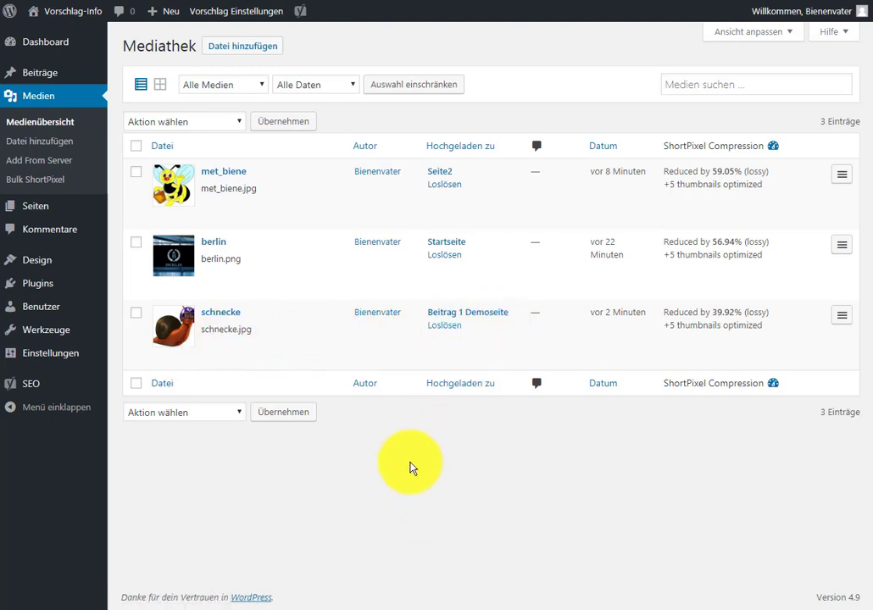
# - Activate the Post Types Order plugin and save its settings with the preset options
pyautogui.click(32, 287)
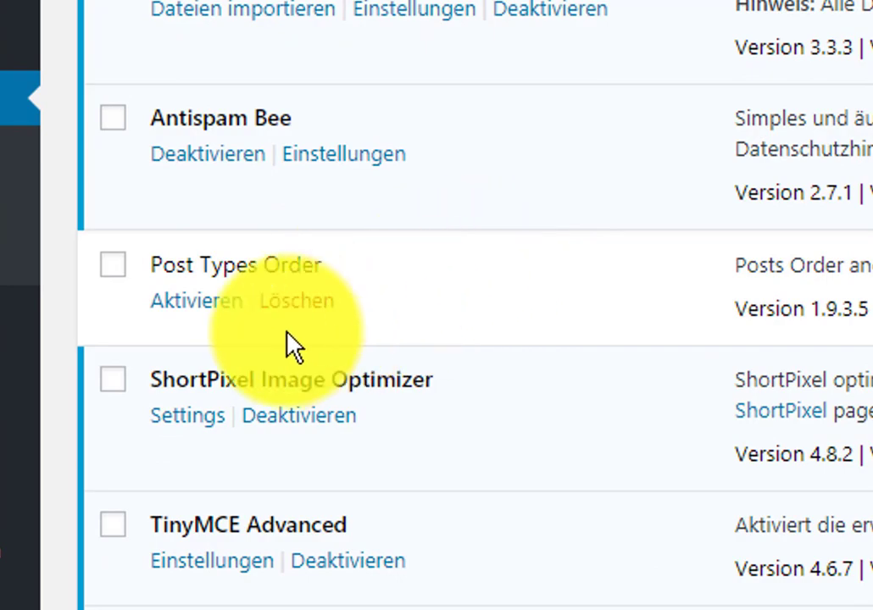
pyautogui.click(200, 303)
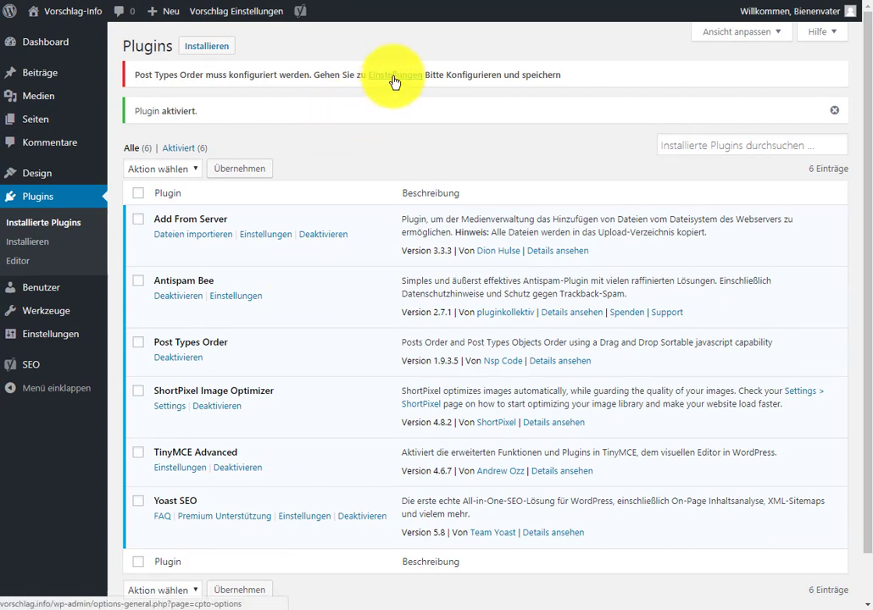
pyautogui.click(395, 79)
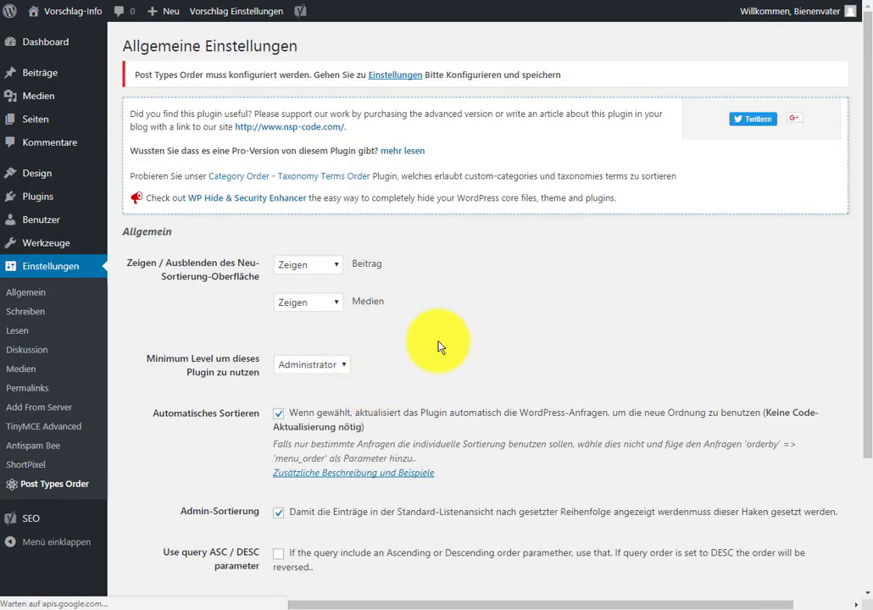
pyautogui.scroll(-2, 440, 343)
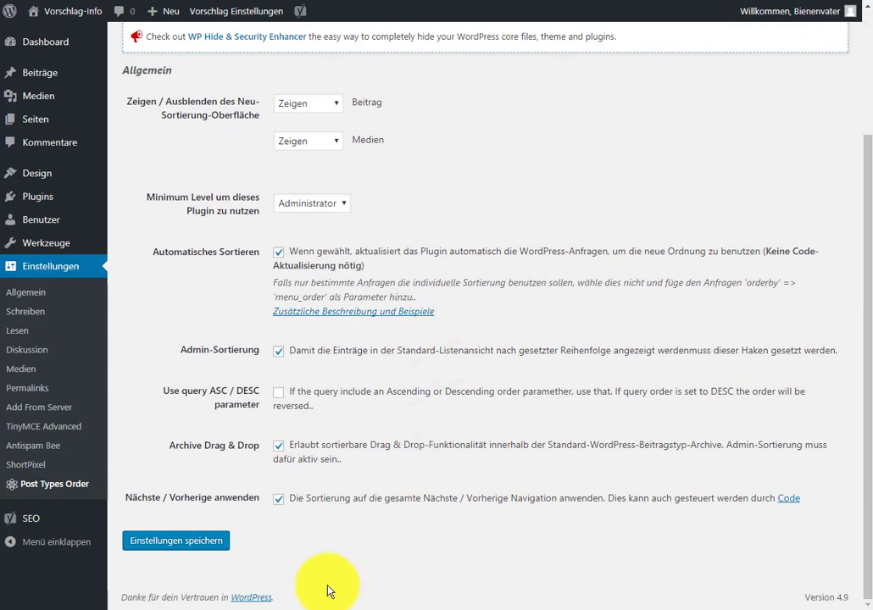
pyautogui.click(195, 543)
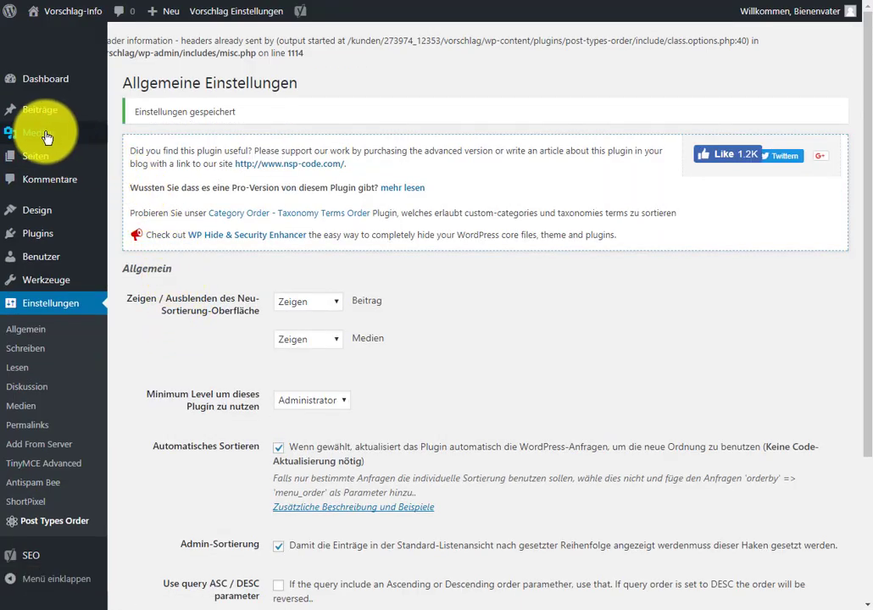
# - Sort the media files in the order berlin, schnecke, met_biene, save it and check the media library overview
pyautogui.moveTo(39, 134)
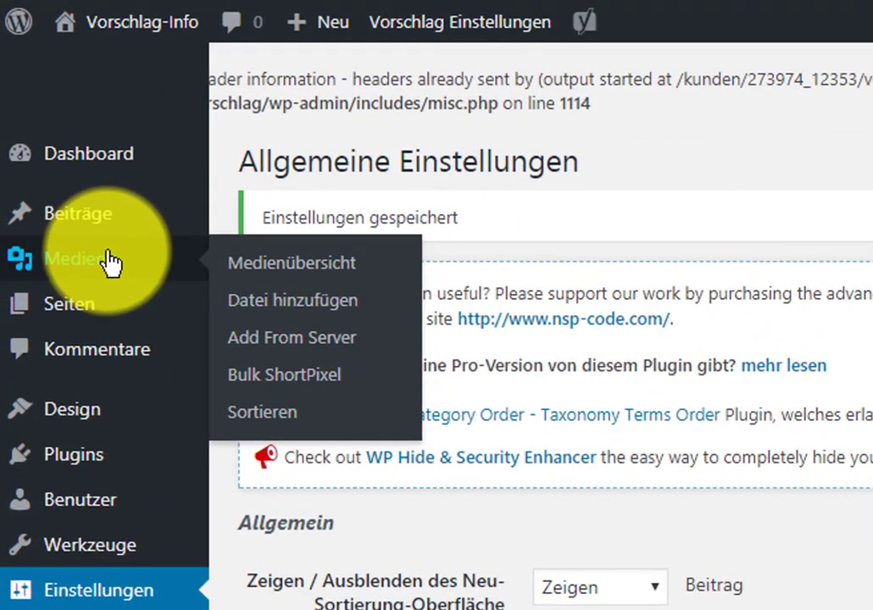
pyautogui.click(268, 414)
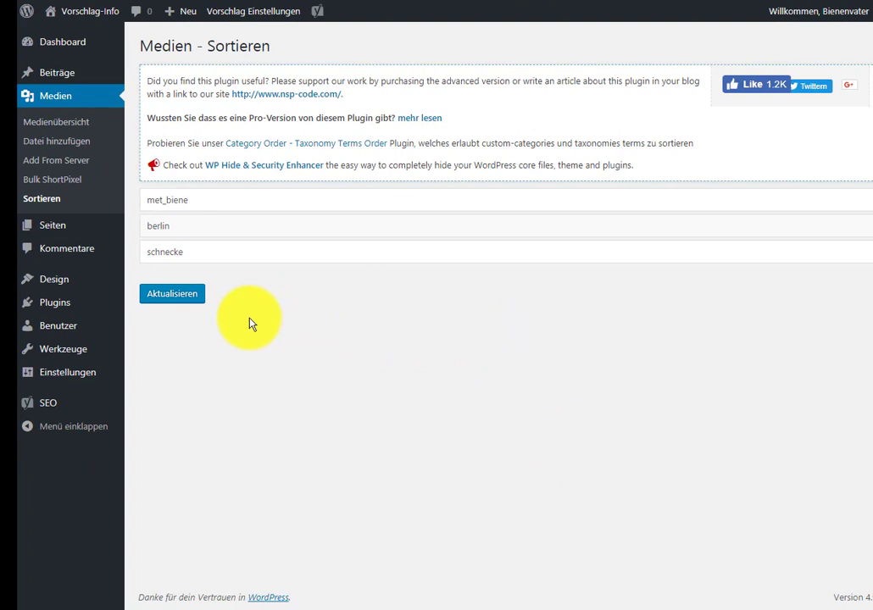
pyautogui.moveTo(220, 250); pyautogui.dragTo(212, 207)
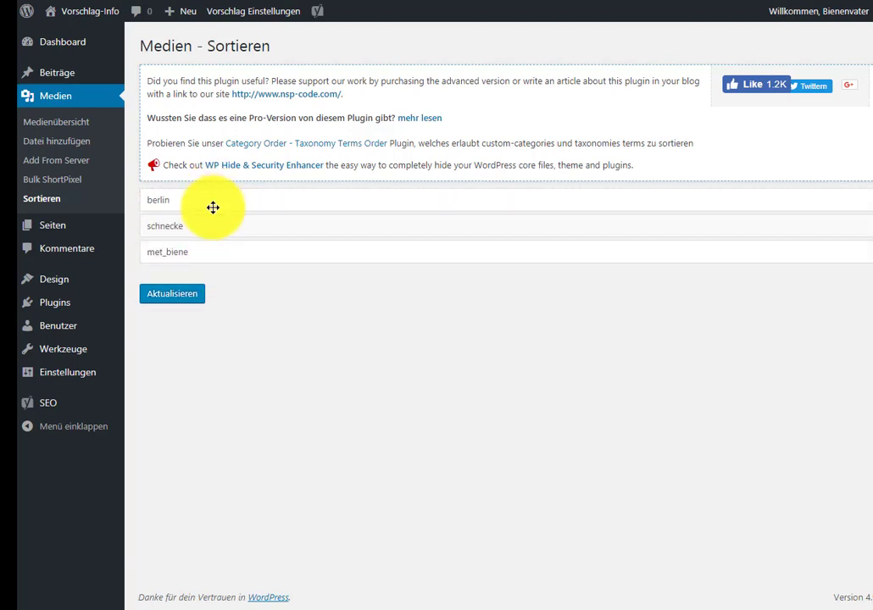
pyautogui.click(186, 302)
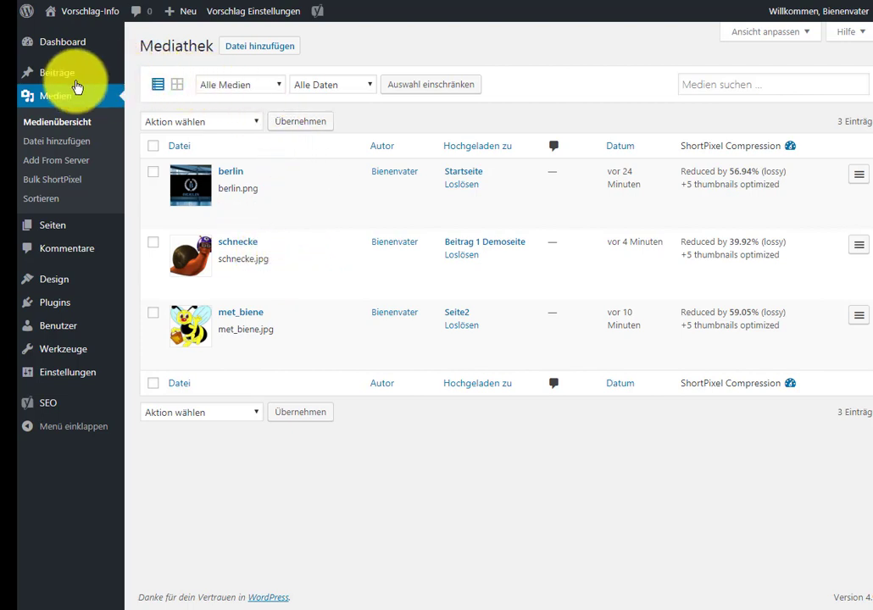
pyautogui.moveTo(53, 76)
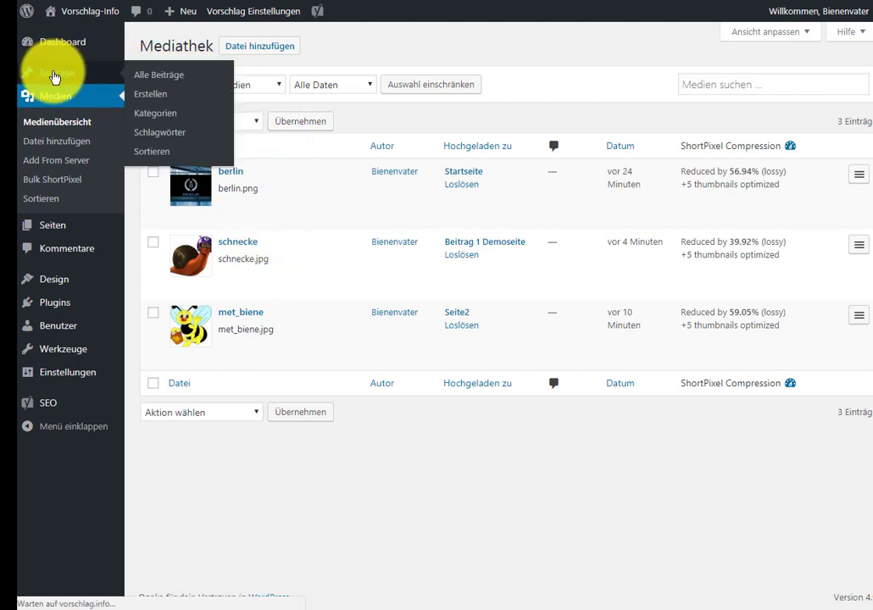